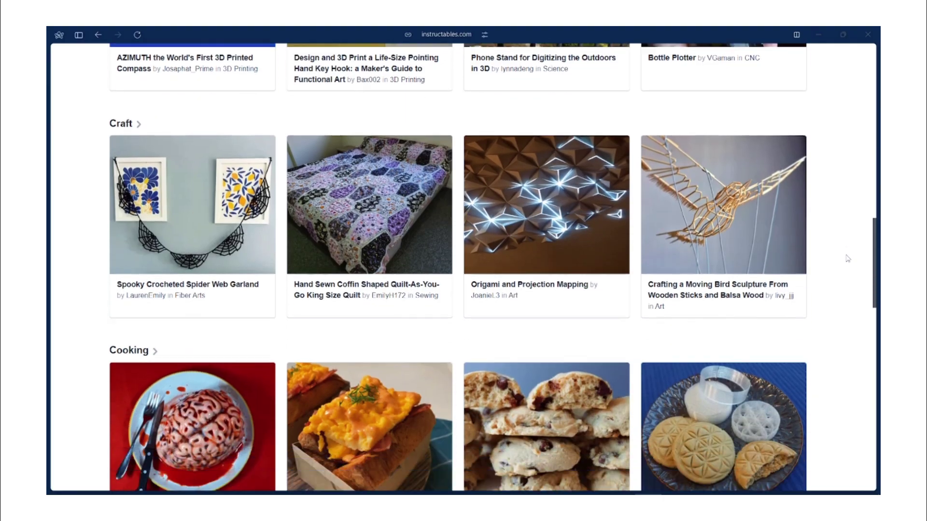
scroll(846, 259, down, 5)
scroll(846, 258, down, 5)
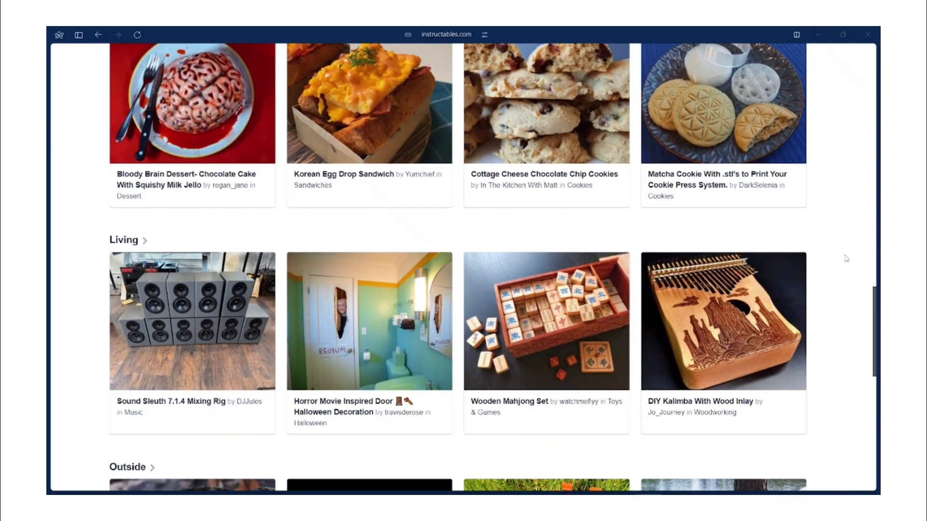
scroll(846, 259, down, 5)
scroll(846, 258, down, 5)
scroll(846, 258, down, 5)
scroll(846, 259, down, 5)
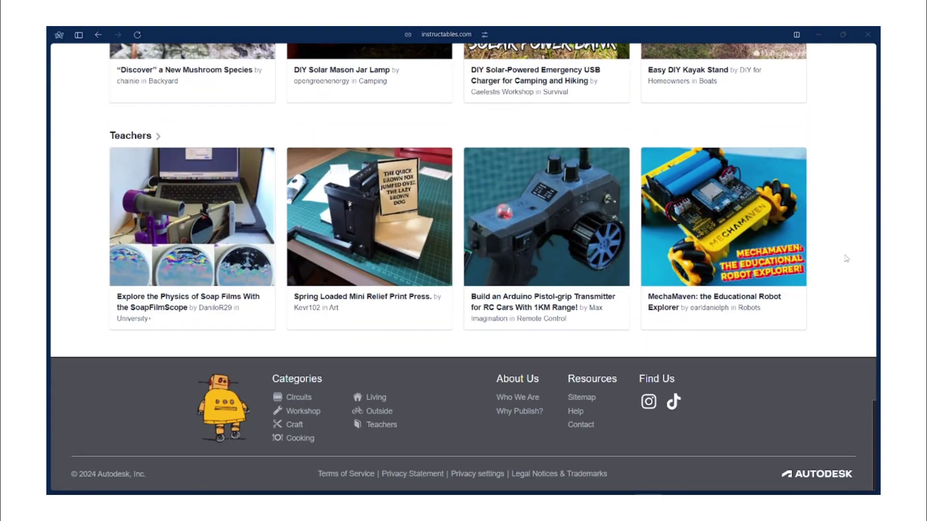
Step: Open the Phone Stand for Digitizing the Outdoors in 3D project and browse its article
click(556, 270)
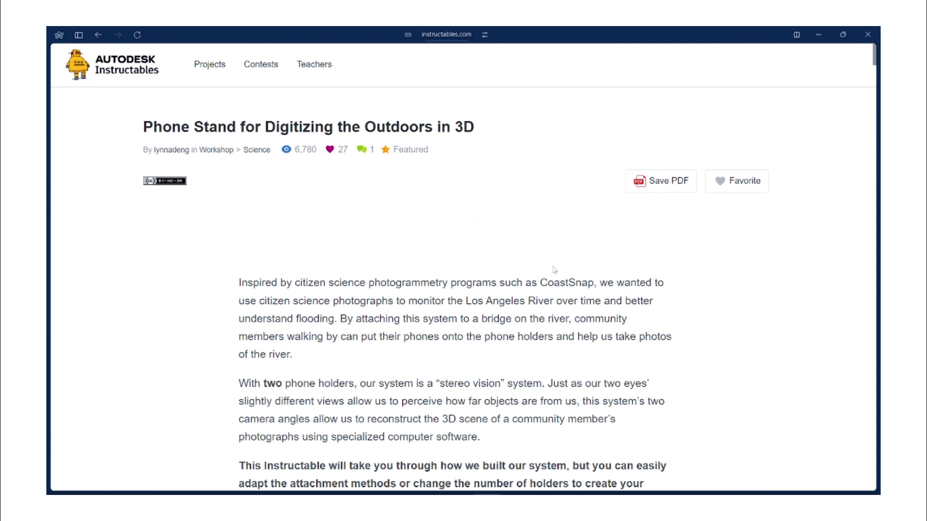
scroll(556, 270, down, 1)
scroll(555, 270, up, 1)
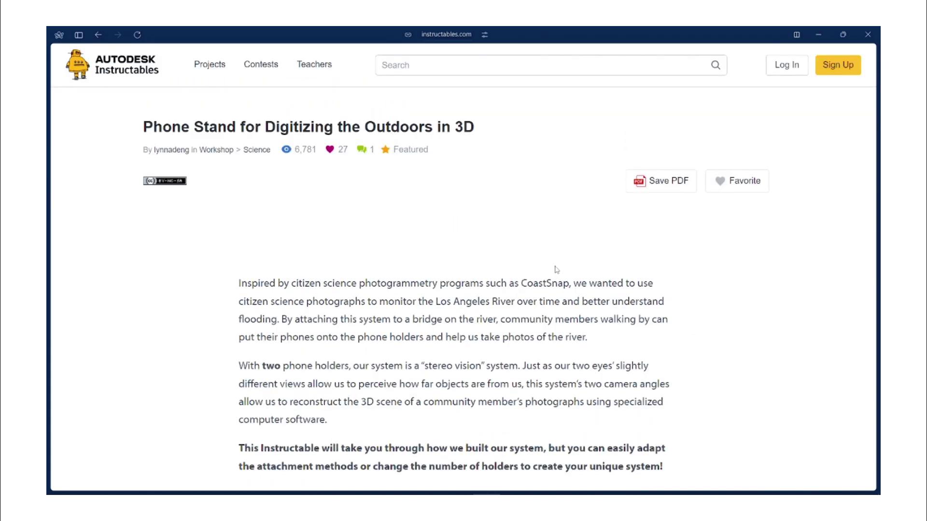
scroll(740, 268, down, 2)
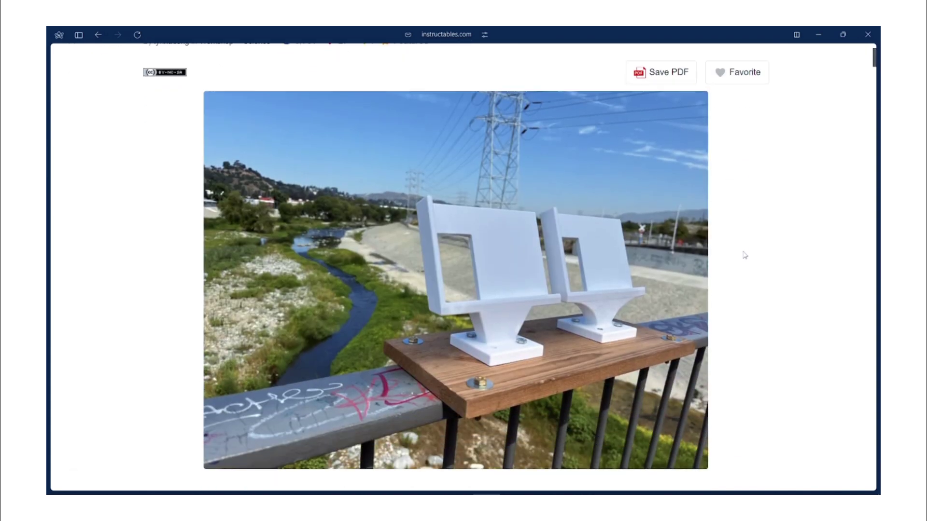
scroll(745, 256, down, 3)
scroll(745, 256, down, 3)
scroll(744, 255, down, 3)
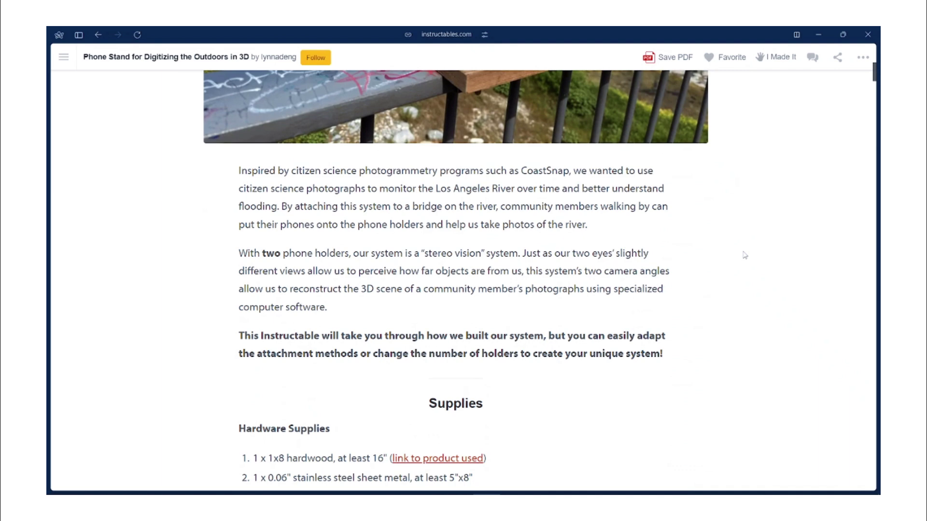
scroll(745, 256, down, 2)
scroll(647, 285, down, 2)
scroll(646, 284, down, 2)
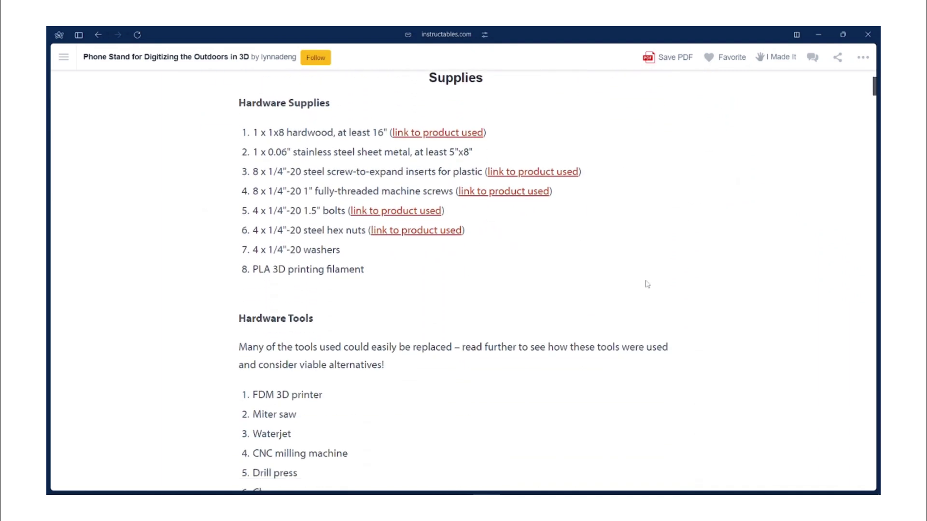
scroll(647, 284, down, 3)
scroll(647, 285, down, 2)
scroll(647, 284, down, 2)
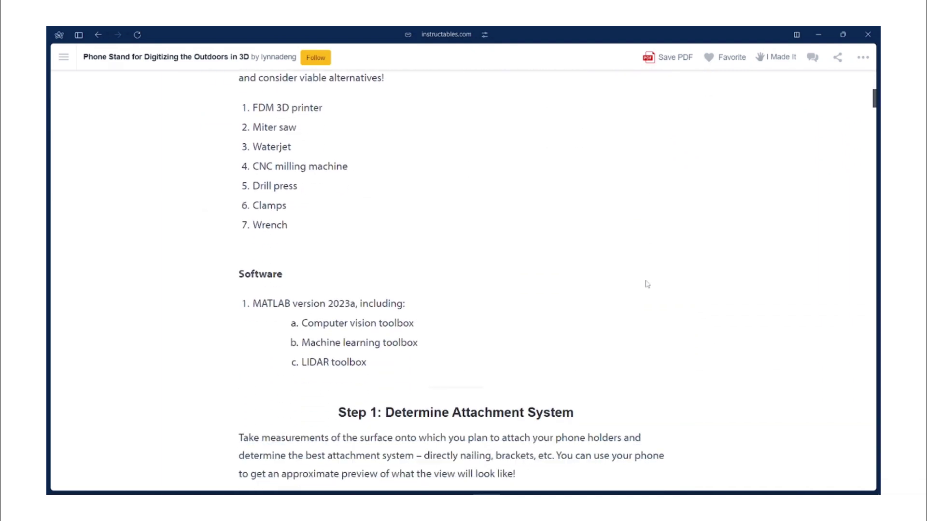
scroll(647, 284, down, 2)
scroll(647, 284, down, 2)
scroll(646, 284, down, 3)
scroll(647, 284, up, 3)
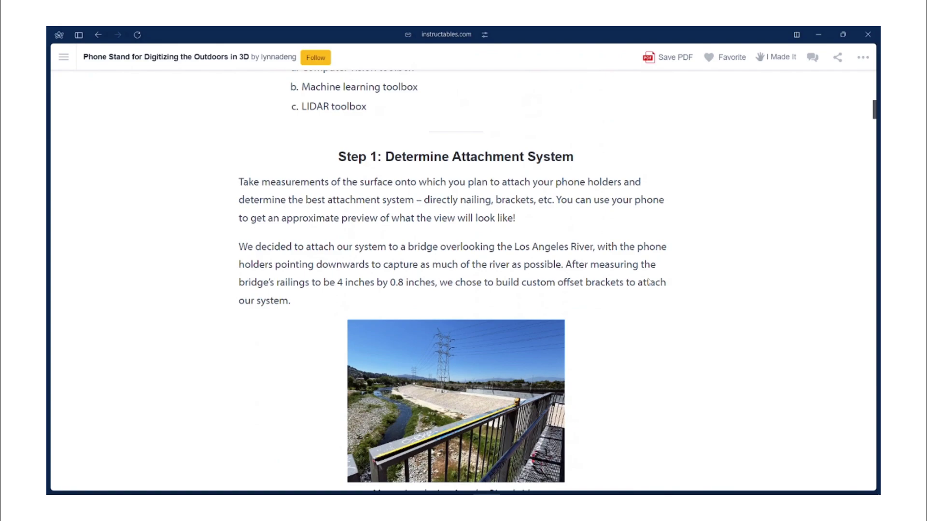
scroll(646, 285, down, 4)
scroll(649, 282, down, 5)
scroll(649, 283, down, 5)
scroll(649, 283, down, 8)
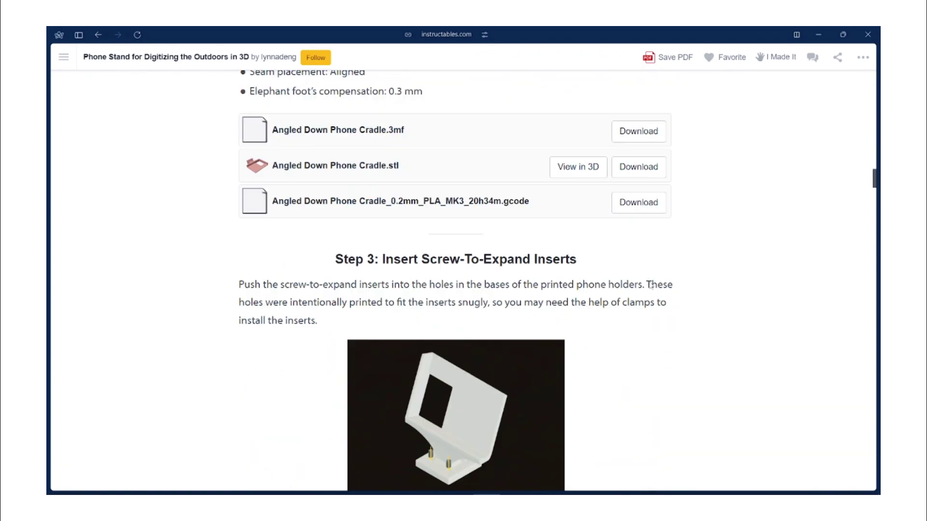
scroll(649, 282, down, 10)
scroll(649, 285, up, 10)
scroll(649, 284, up, 10)
scroll(649, 285, up, 8)
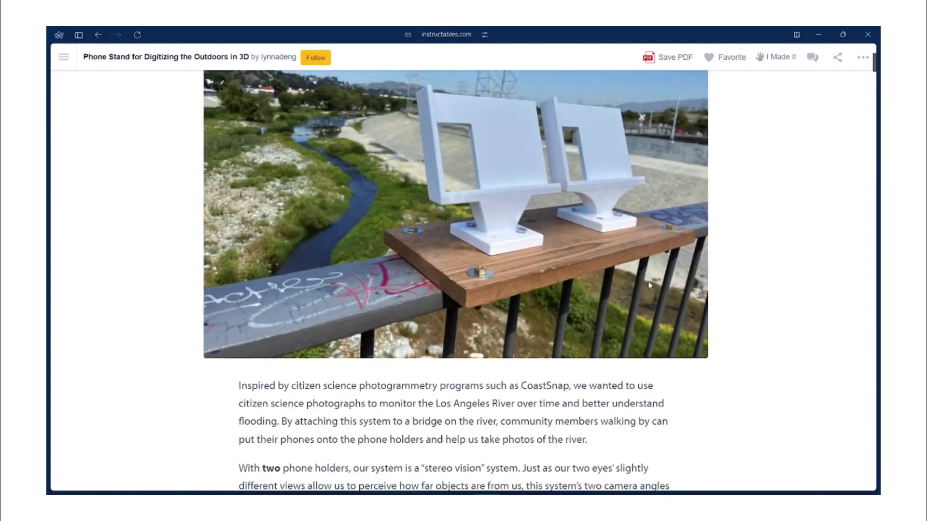
scroll(649, 285, up, 5)
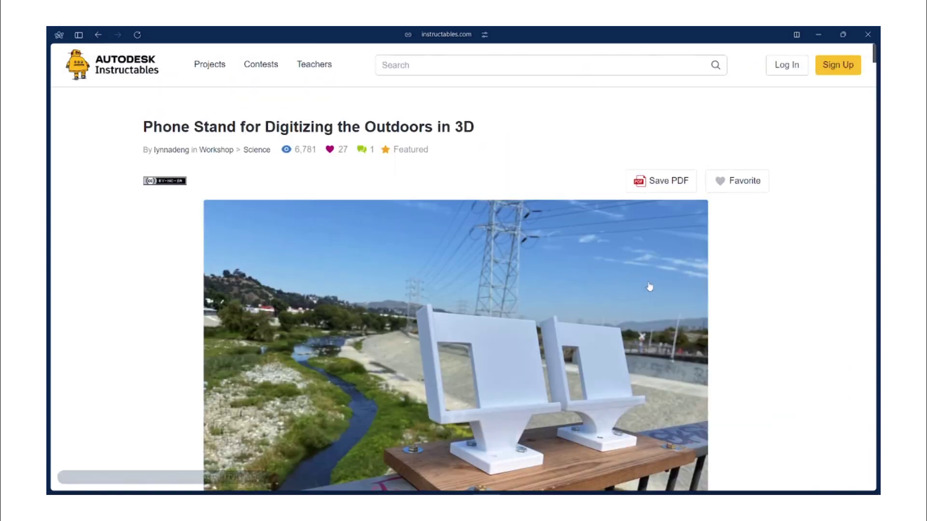
Step: Go to the Teachers page and browse grade levels and the Featured Projects grid
click(649, 183)
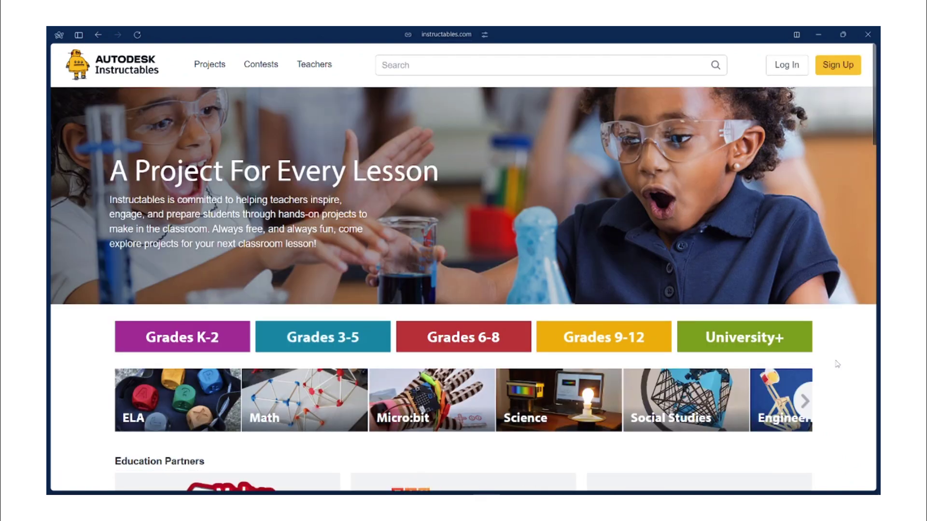
scroll(838, 364, down, 2)
scroll(838, 365, down, 3)
scroll(837, 365, down, 2)
scroll(838, 365, down, 3)
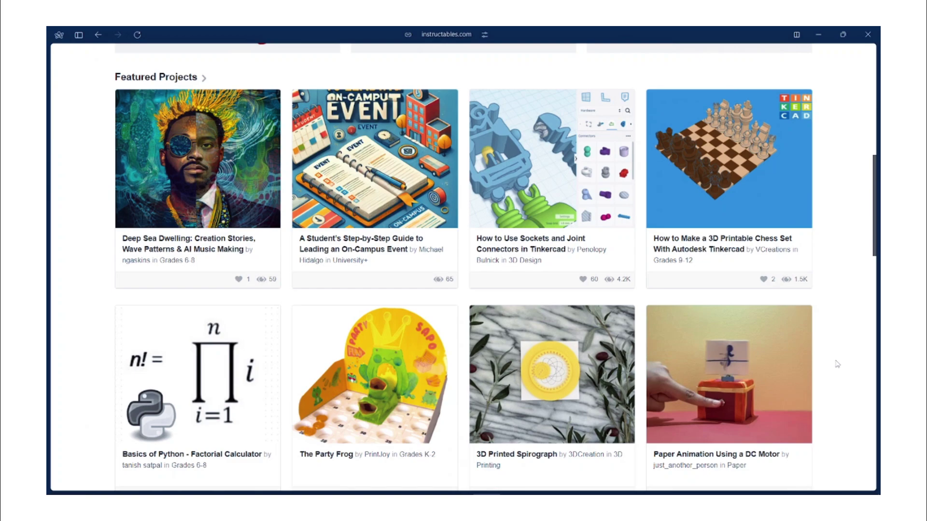
scroll(838, 364, down, 2)
scroll(837, 364, down, 3)
scroll(838, 364, down, 2)
scroll(837, 365, down, 3)
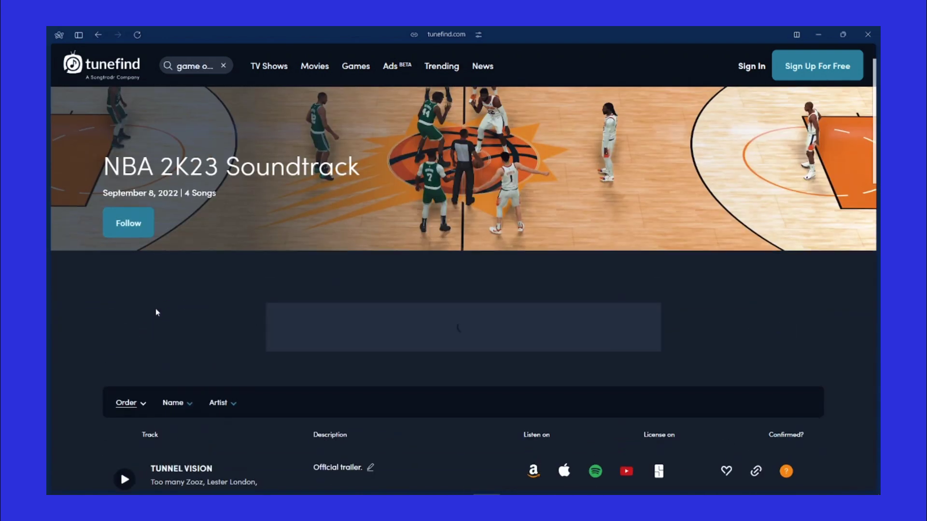
scroll(155, 308, down, 5)
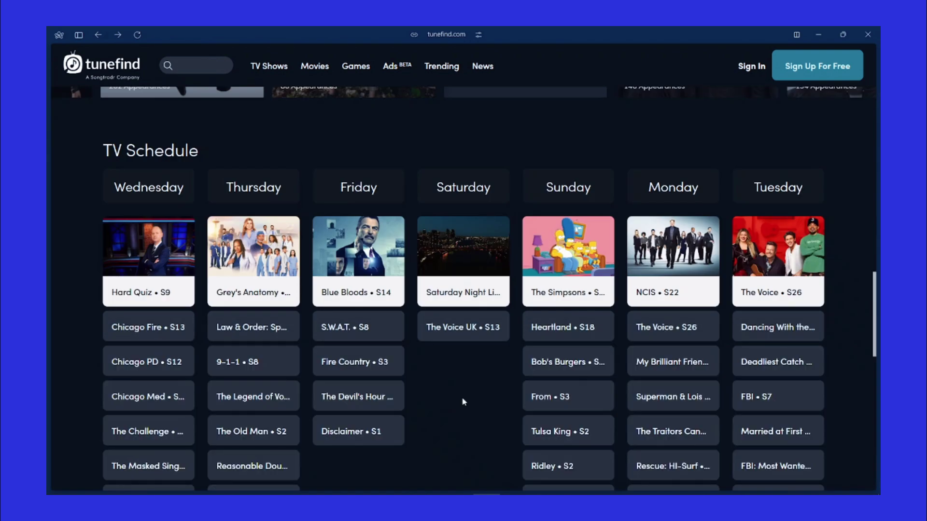
scroll(457, 391, down, 3)
scroll(457, 376, up, 5)
scroll(454, 362, up, 3)
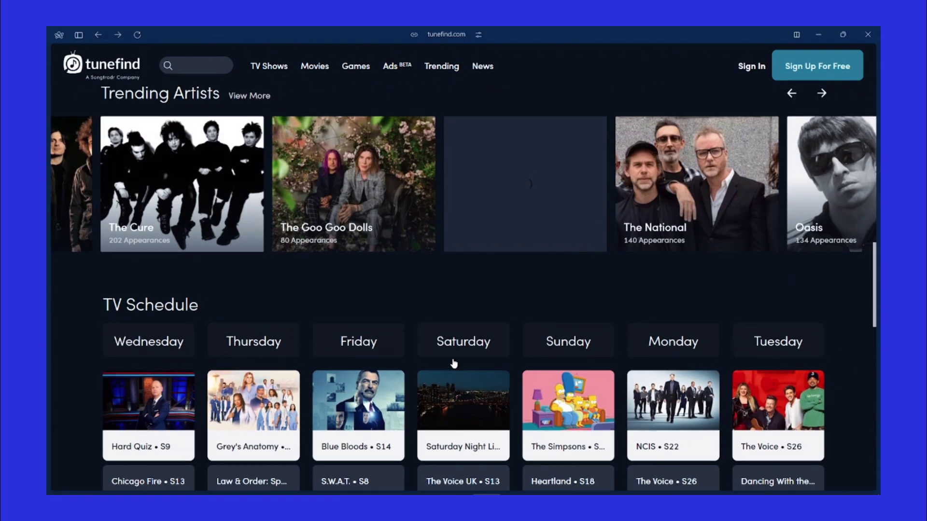
scroll(454, 362, up, 5)
scroll(450, 356, up, 5)
scroll(450, 356, up, 5)
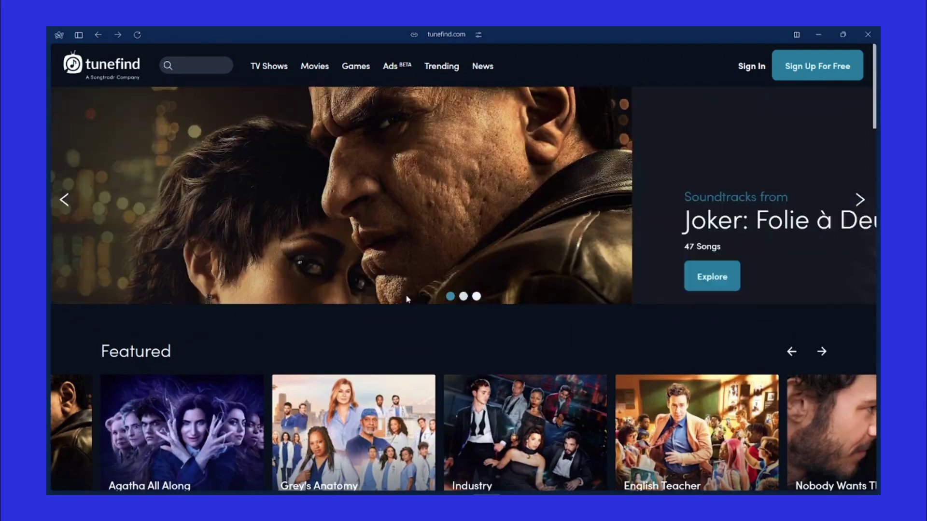
Step: Search 'game of thrones', open the TV soundtrack and show Season 1 E9 Baelor's songs
click(210, 65)
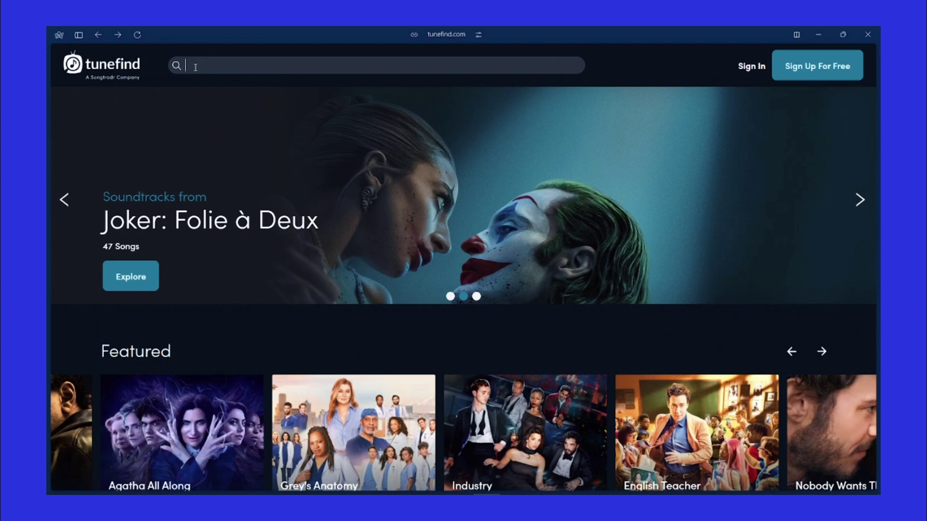
text(game of thrones)
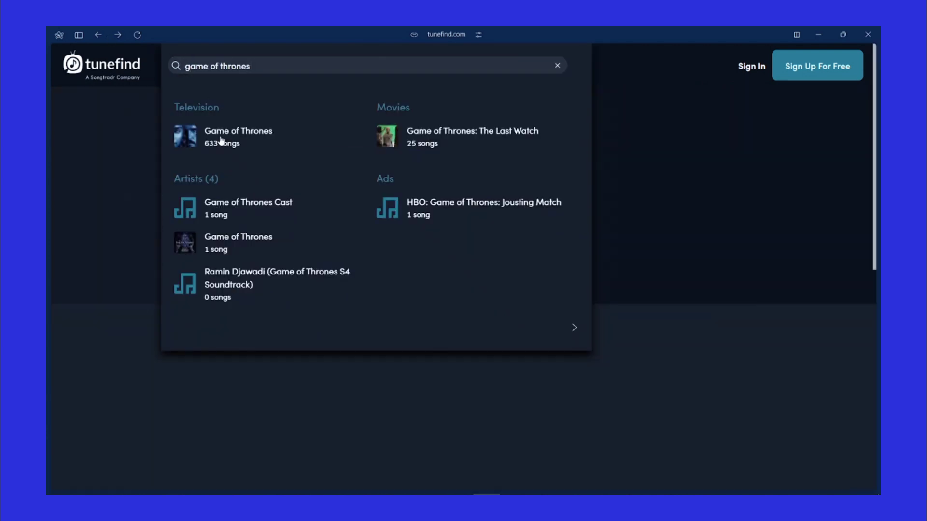
click(220, 140)
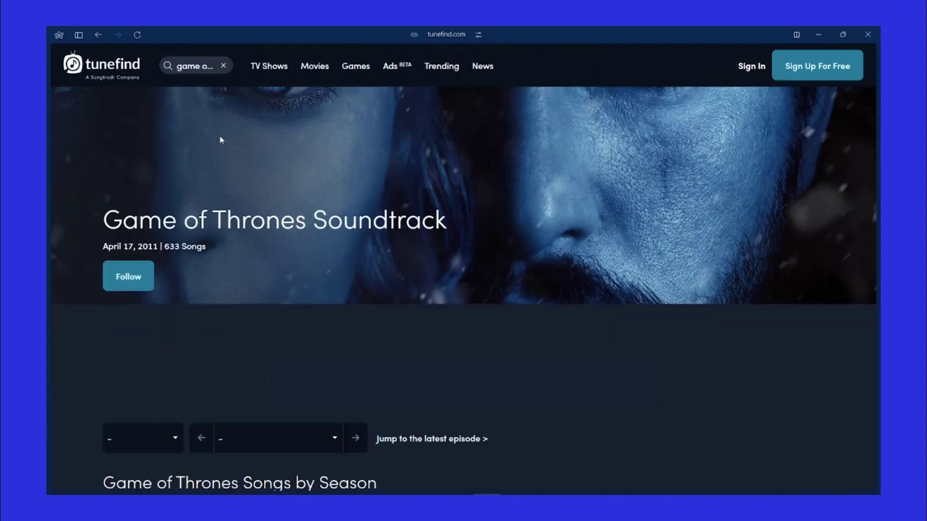
scroll(288, 227, down, 2)
scroll(287, 227, down, 15)
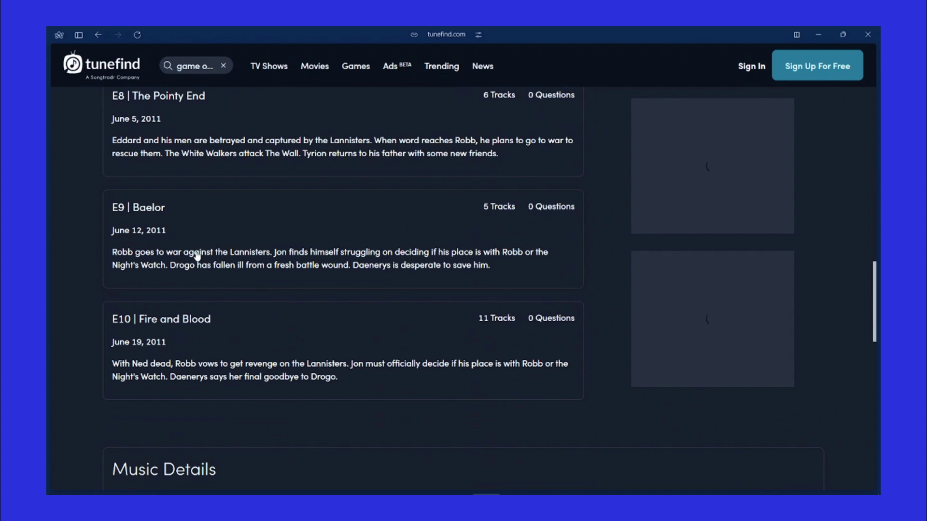
click(135, 208)
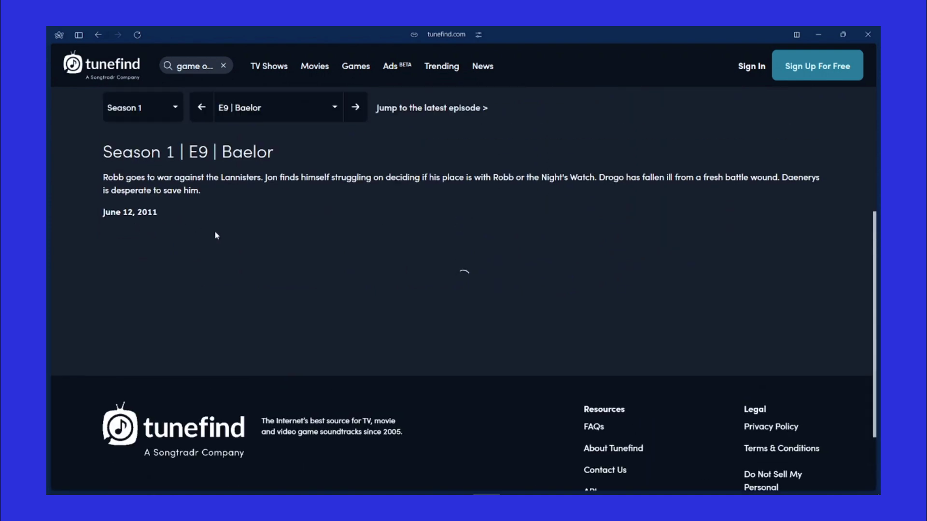
scroll(246, 249, down, 3)
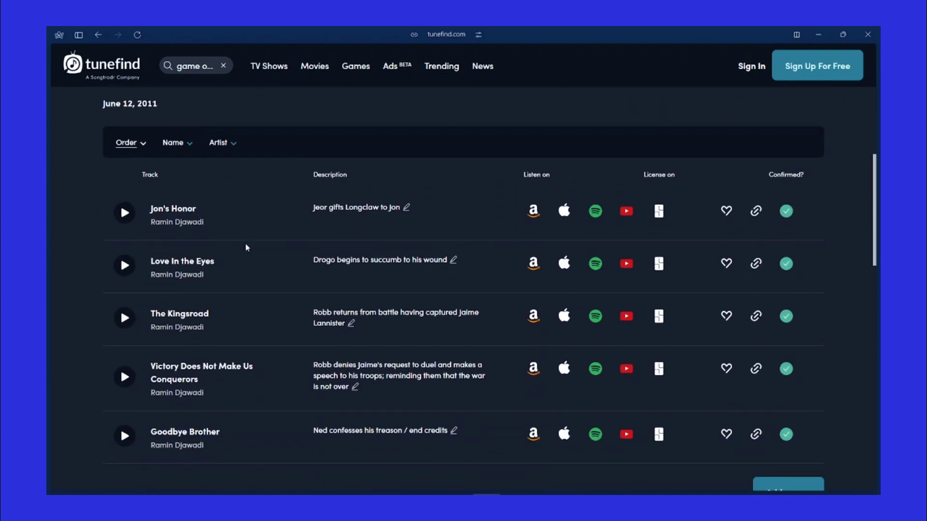
scroll(246, 248, down, 2)
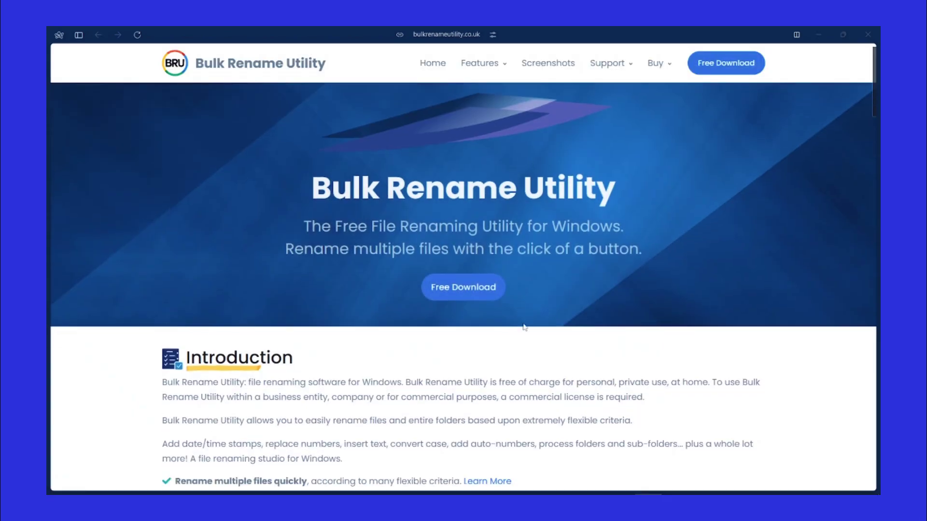
scroll(522, 325, down, 3)
scroll(524, 328, up, 1)
scroll(524, 328, down, 4)
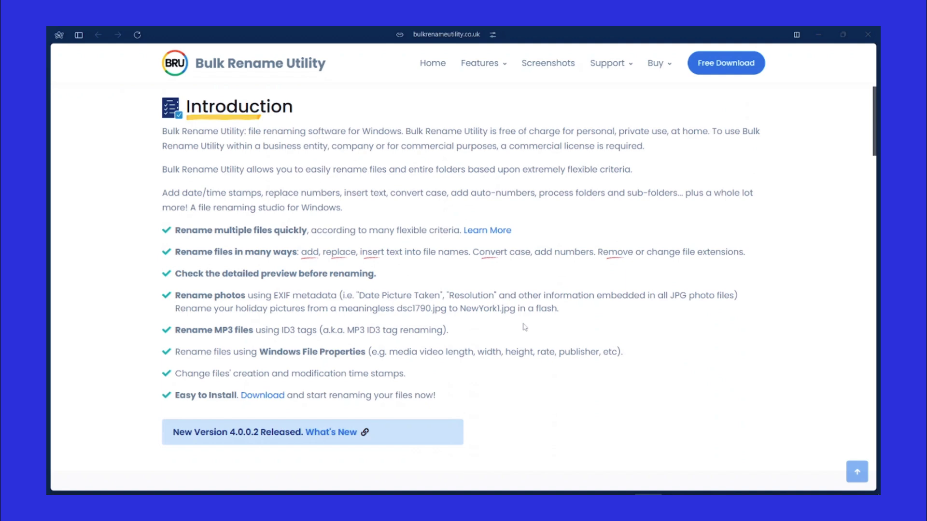
scroll(524, 327, down, 3)
scroll(525, 327, down, 3)
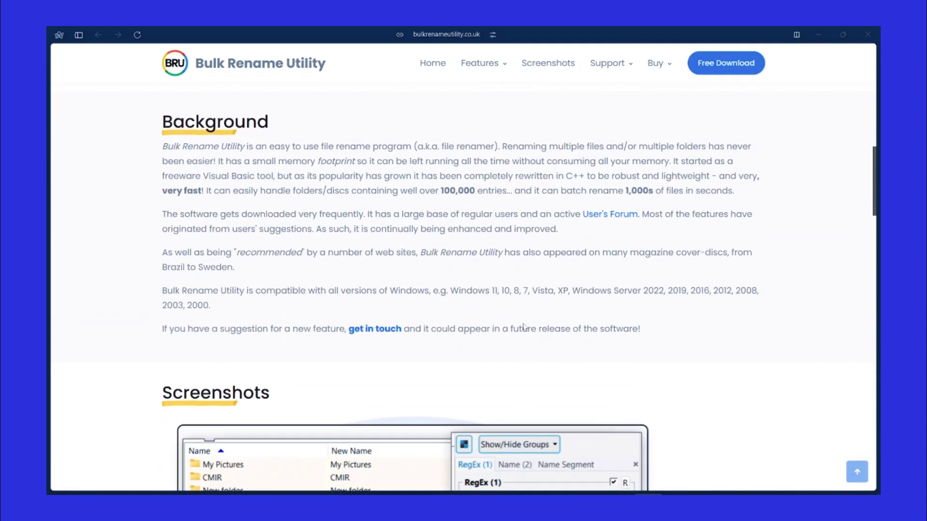
scroll(524, 328, down, 3)
scroll(524, 328, down, 3)
scroll(525, 328, down, 1)
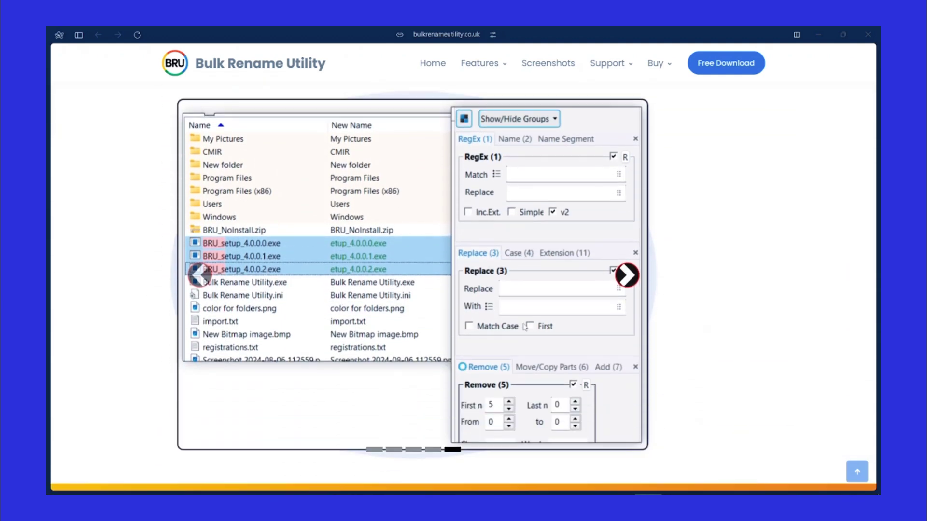
drag(524, 290, 289, 334)
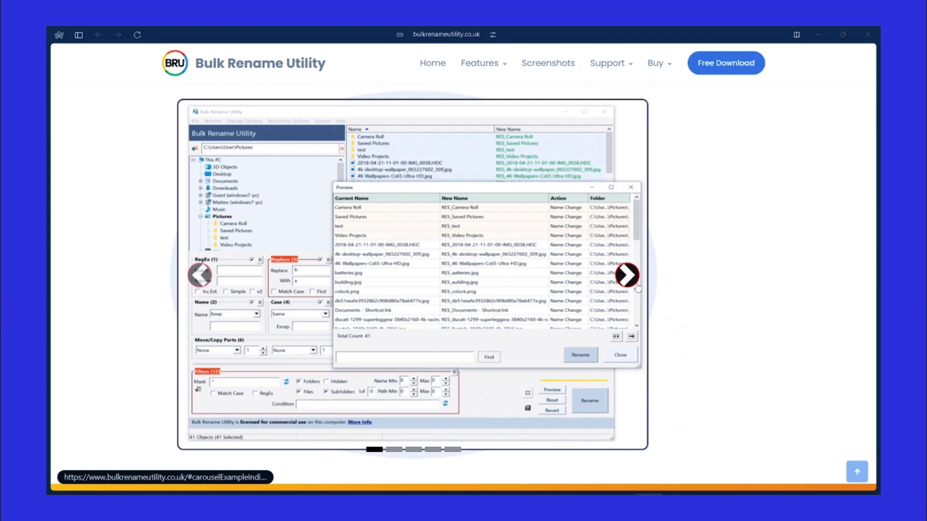
Step: Flip through the app screenshots in the homepage carousel
click(628, 275)
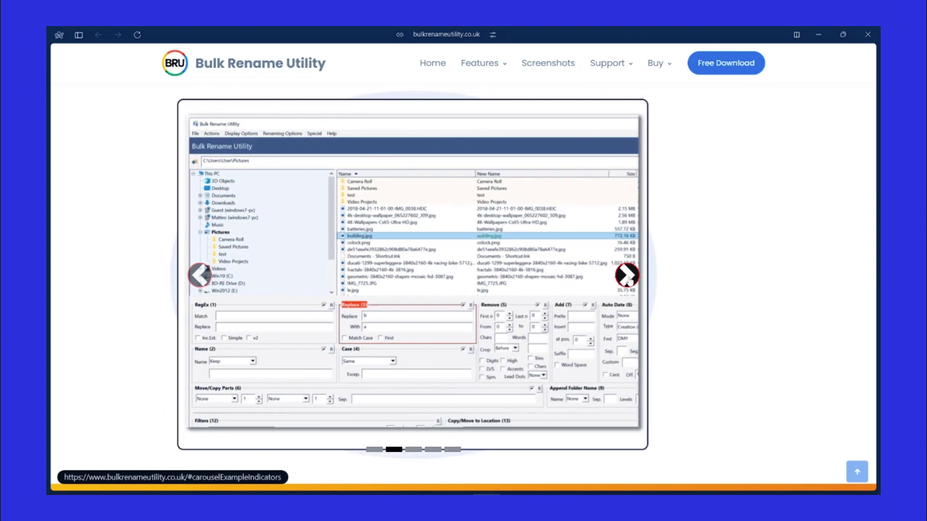
click(627, 275)
scroll(627, 275, down, 4)
scroll(627, 275, down, 3)
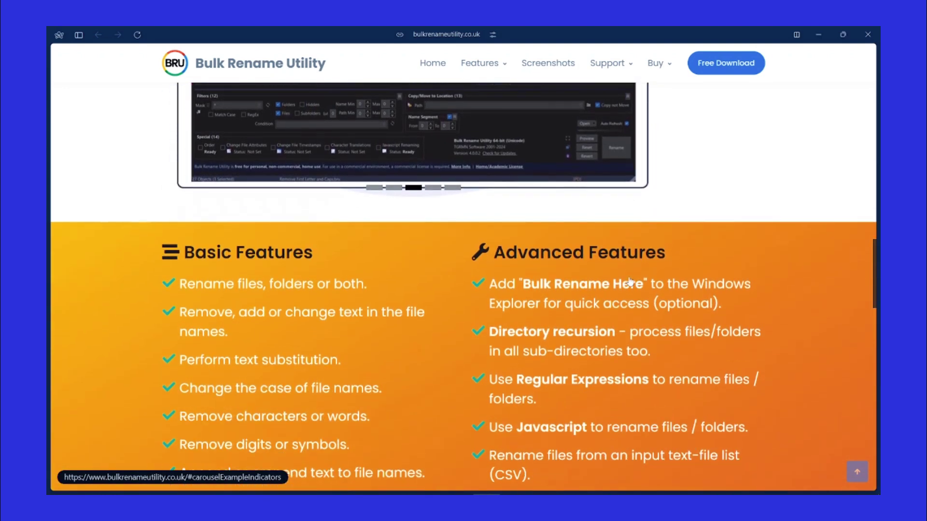
scroll(629, 281, down, 2)
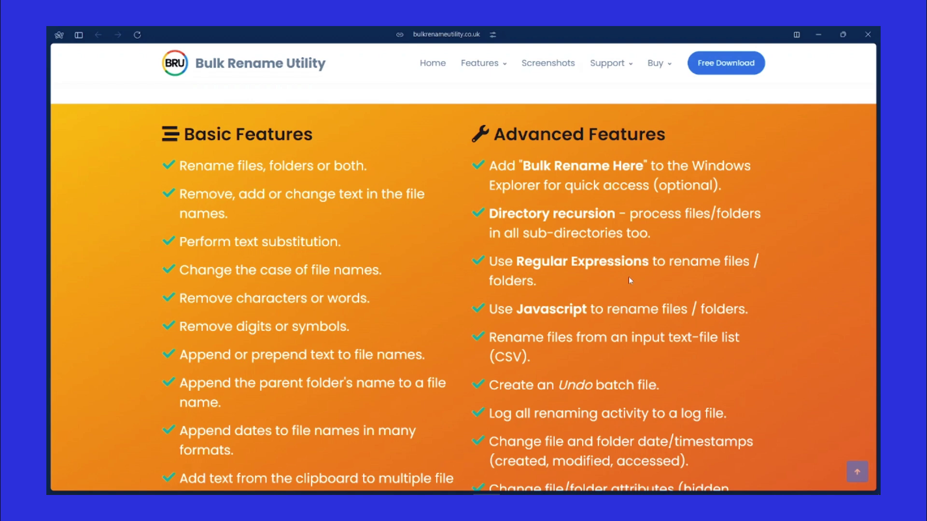
scroll(629, 277, down, 1)
scroll(629, 277, down, 1)
scroll(629, 277, down, 1)
scroll(628, 277, down, 3)
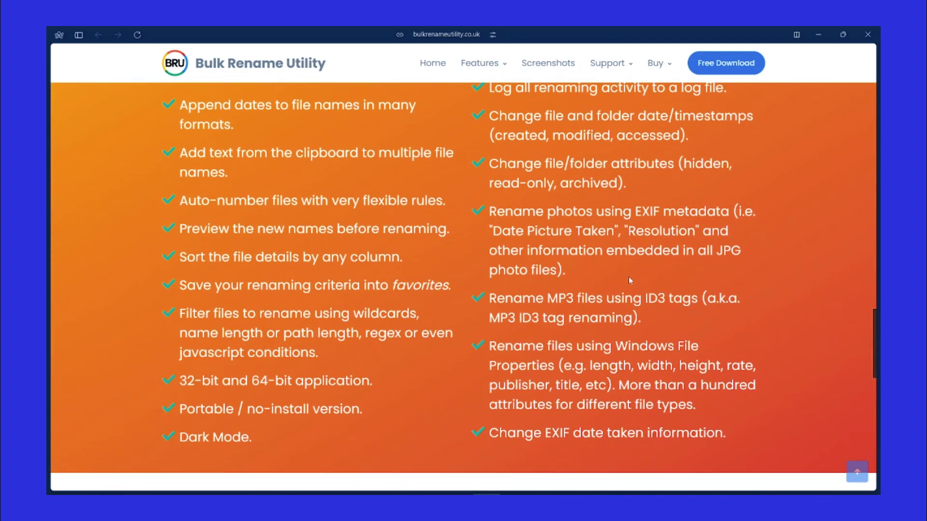
scroll(628, 277, down, 2)
scroll(629, 277, down, 1)
scroll(629, 276, down, 1)
scroll(628, 277, down, 2)
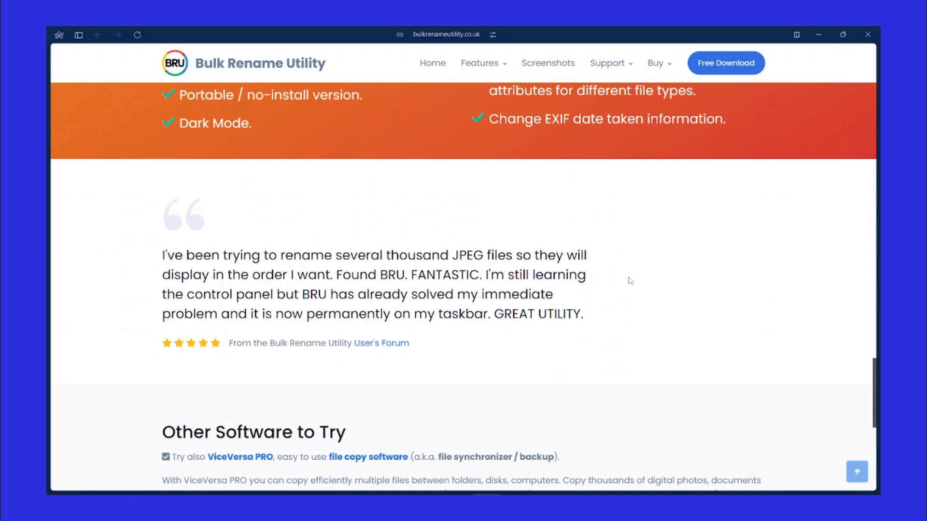
scroll(629, 277, down, 3)
scroll(629, 276, down, 3)
scroll(629, 276, down, 1)
scroll(629, 281, up, 5)
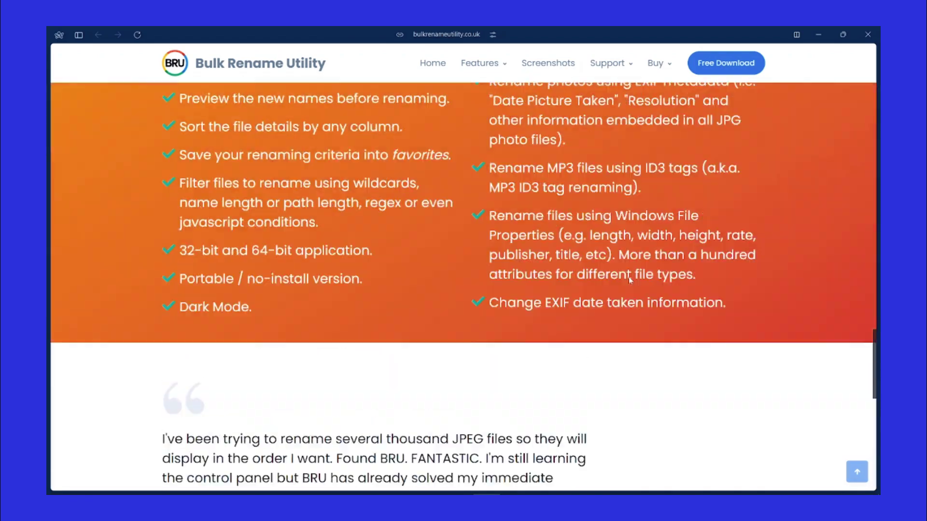
scroll(629, 280, up, 4)
scroll(629, 279, up, 5)
scroll(629, 279, up, 3)
scroll(629, 280, up, 5)
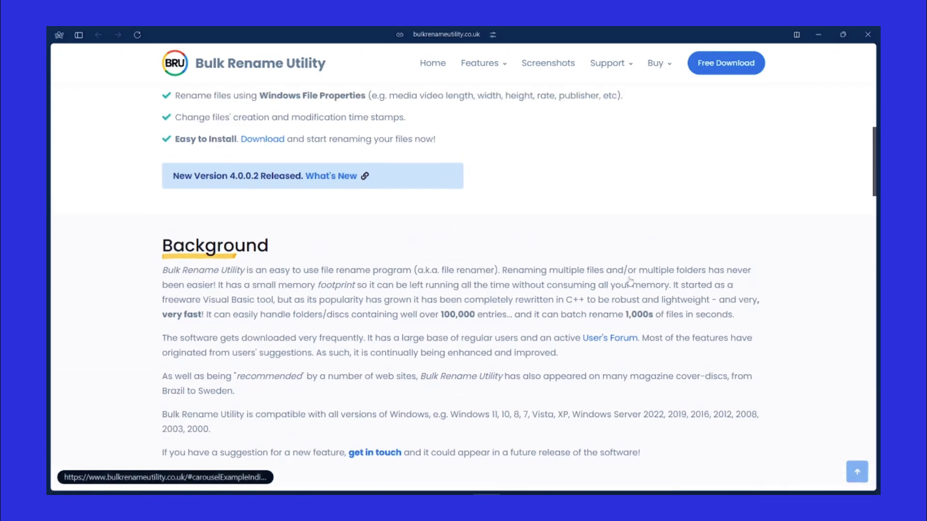
scroll(629, 279, up, 5)
Step: Open the full List of Features from the Features menu
click(480, 64)
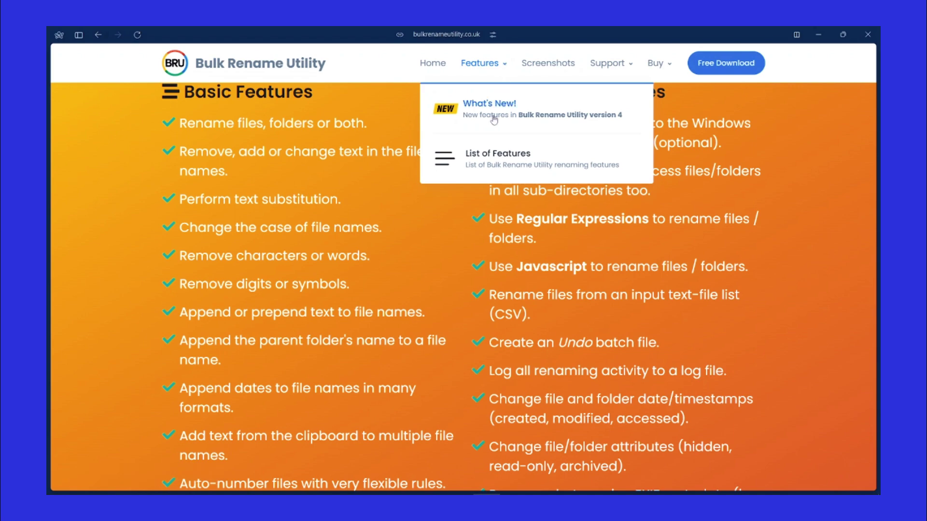
click(486, 169)
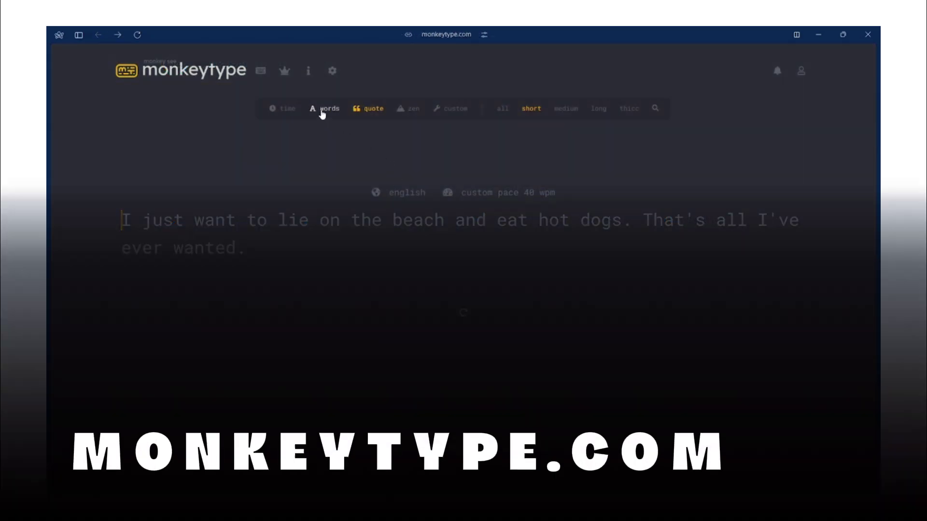
Step: Enable punctuation and complete a short quote test at 39 wpm
click(325, 109)
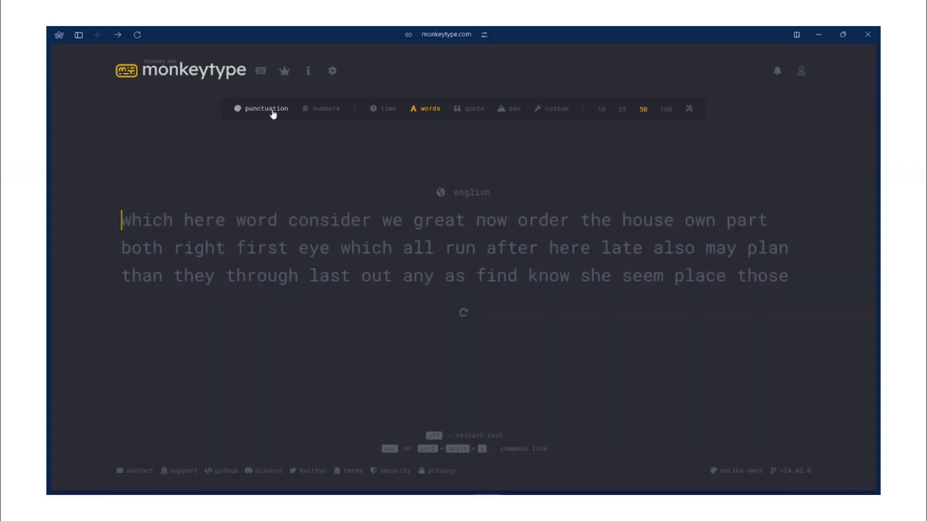
click(267, 109)
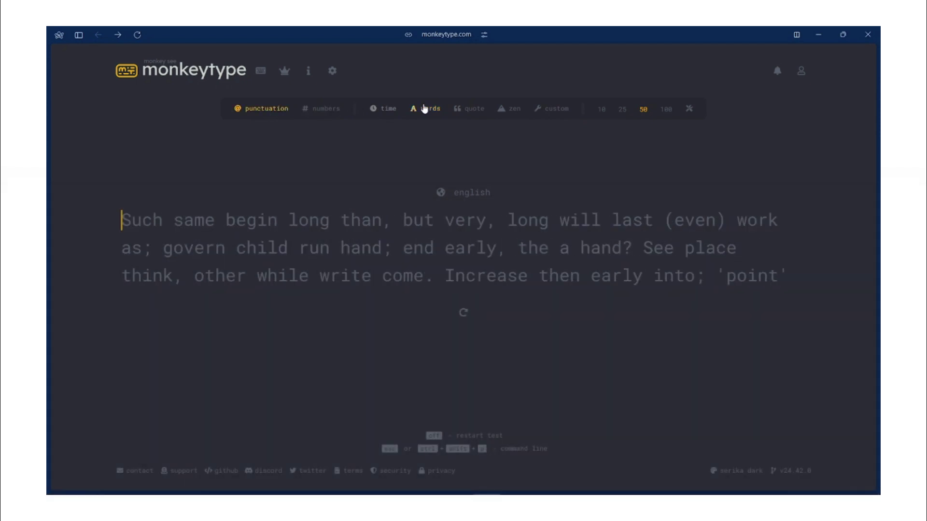
click(472, 108)
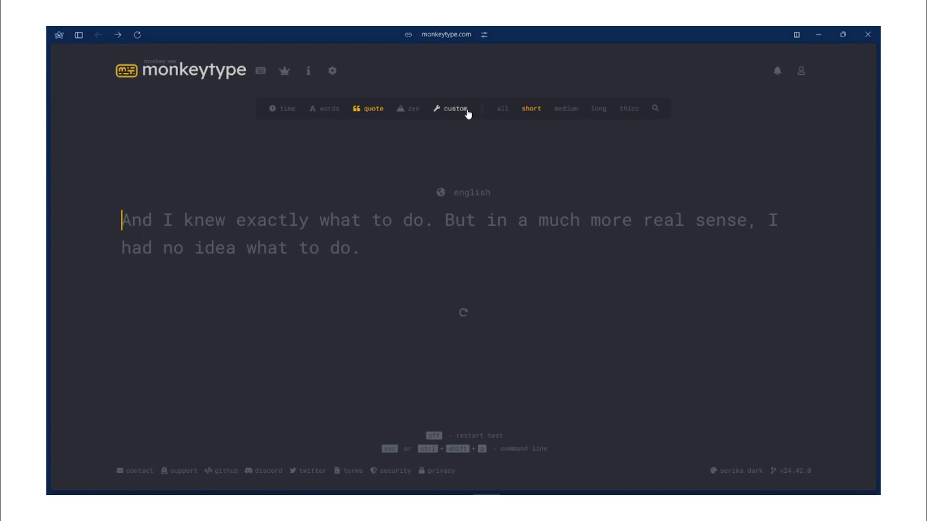
text(And I knew exactly what t)
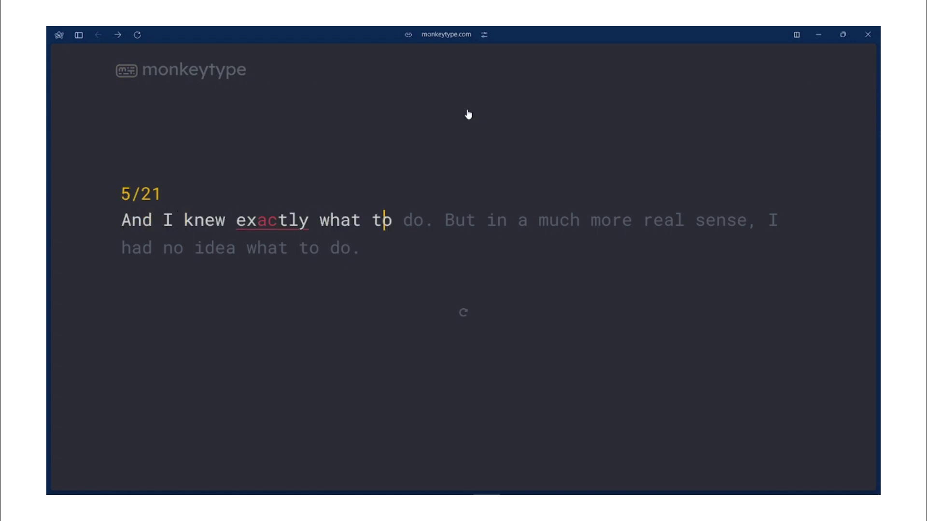
text(o do. But in a much more real sense, I had no idea what to do.)
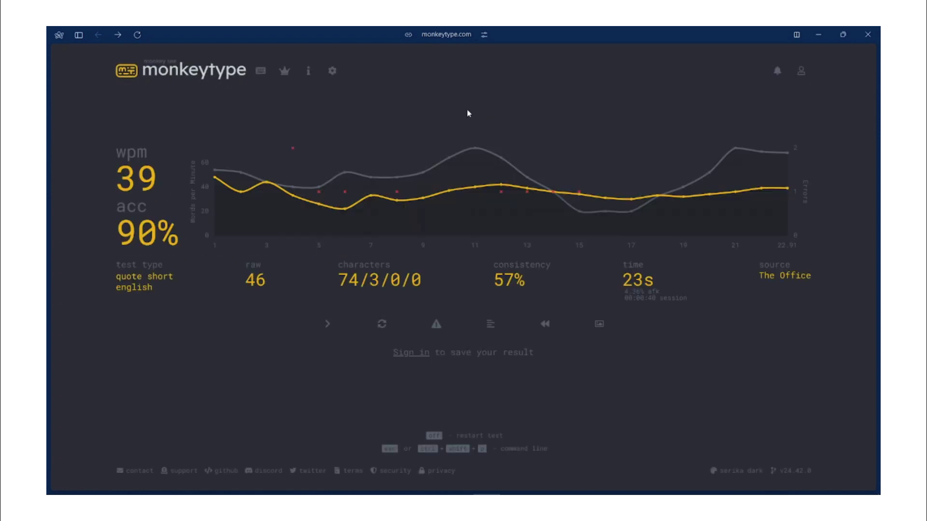
click(383, 326)
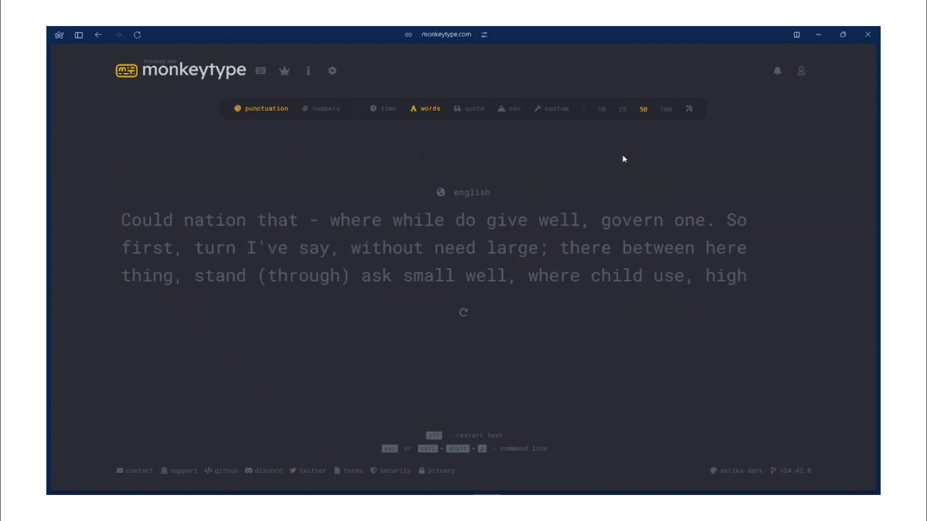
Step: Run a 10-word test at 46 wpm with 96% accuracy, then switch to custom mode
click(668, 109)
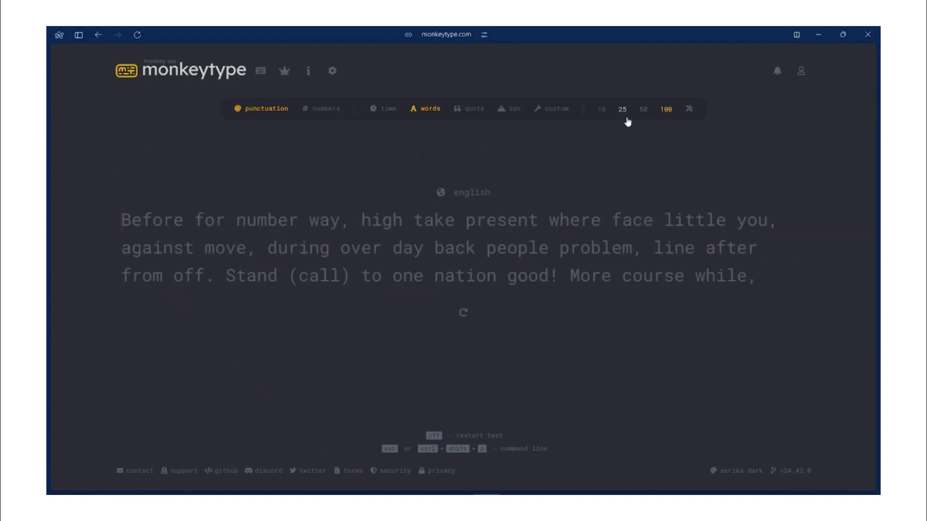
click(602, 110)
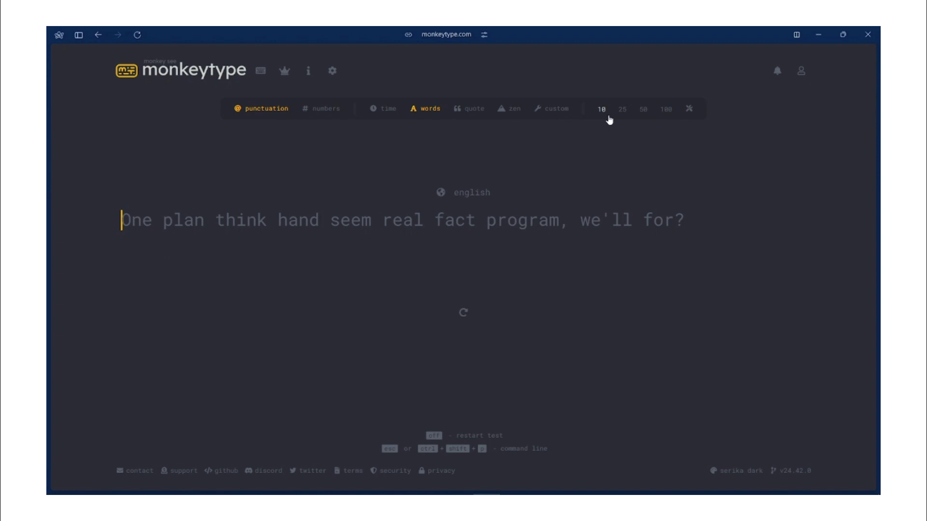
text(Oneplan think)
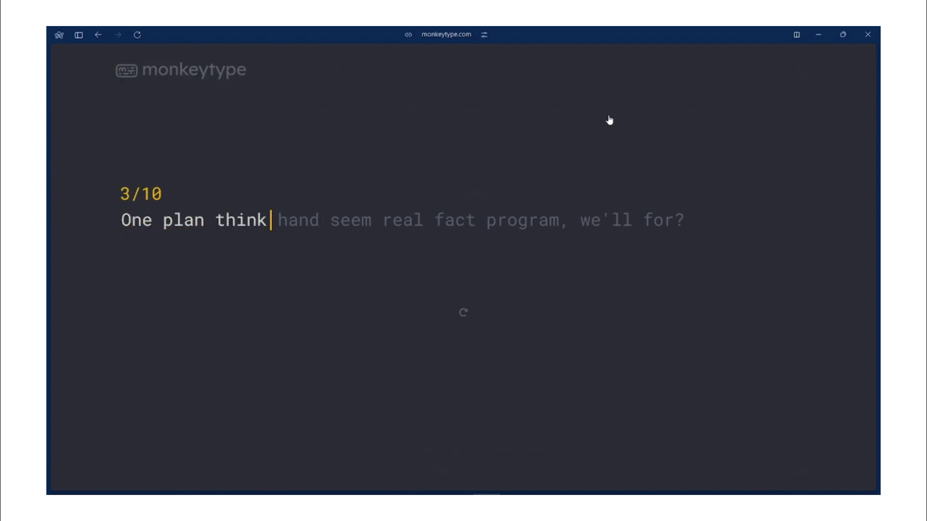
text( hand seem real fact program, weor?)
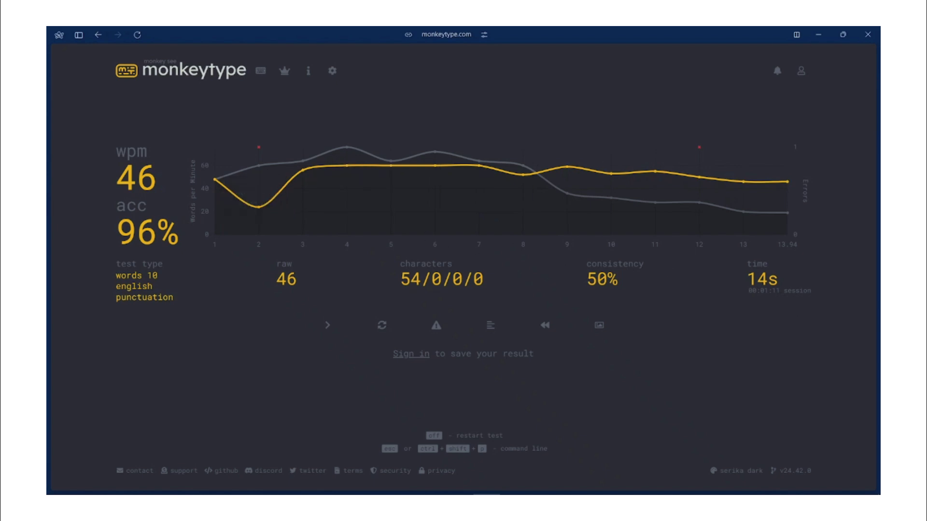
key(Tab)
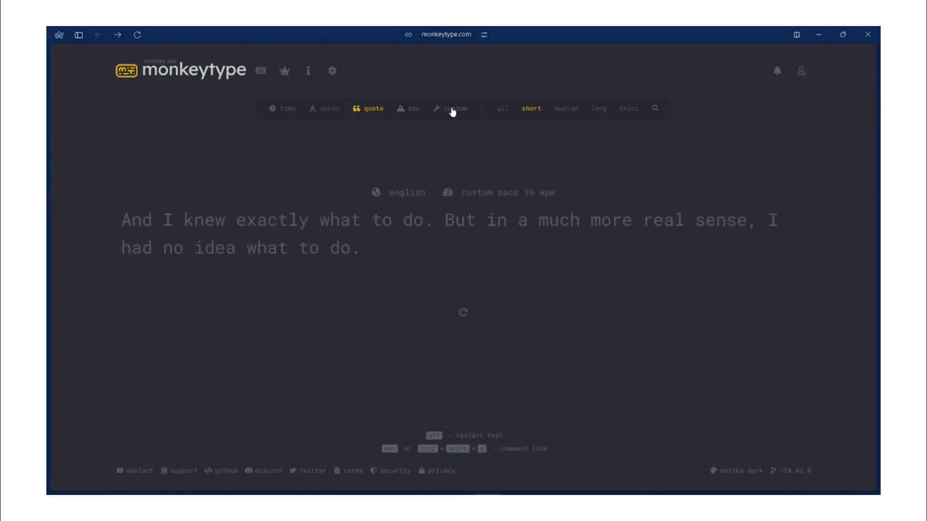
click(453, 111)
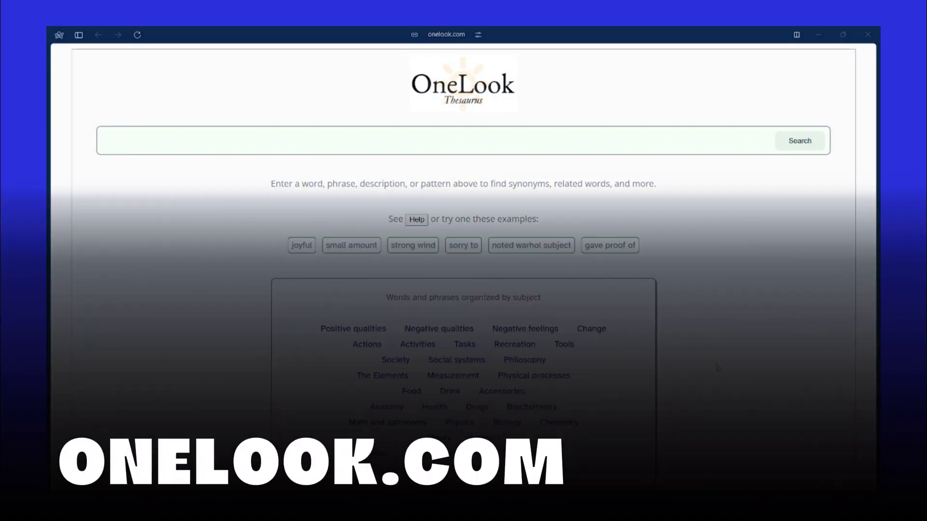
scroll(717, 368, down, 3)
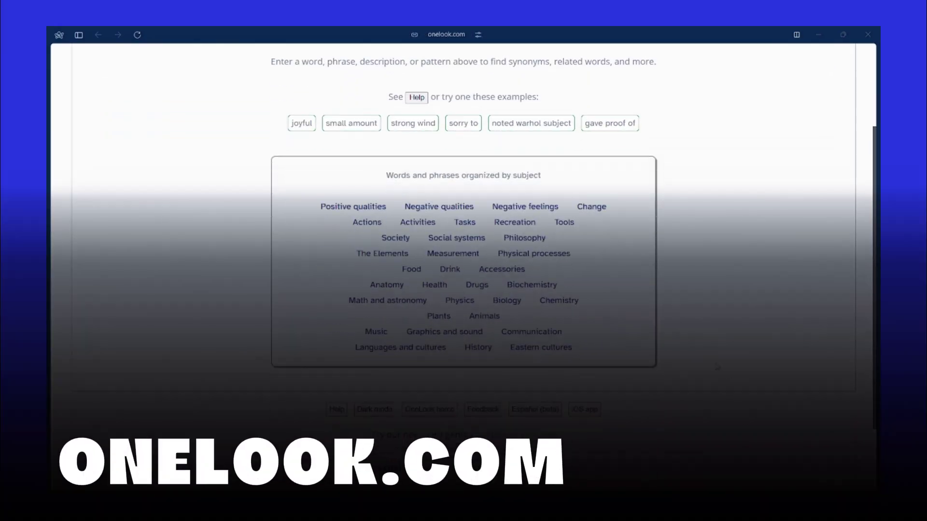
scroll(717, 368, down, 3)
scroll(717, 367, up, 5)
text(lack)
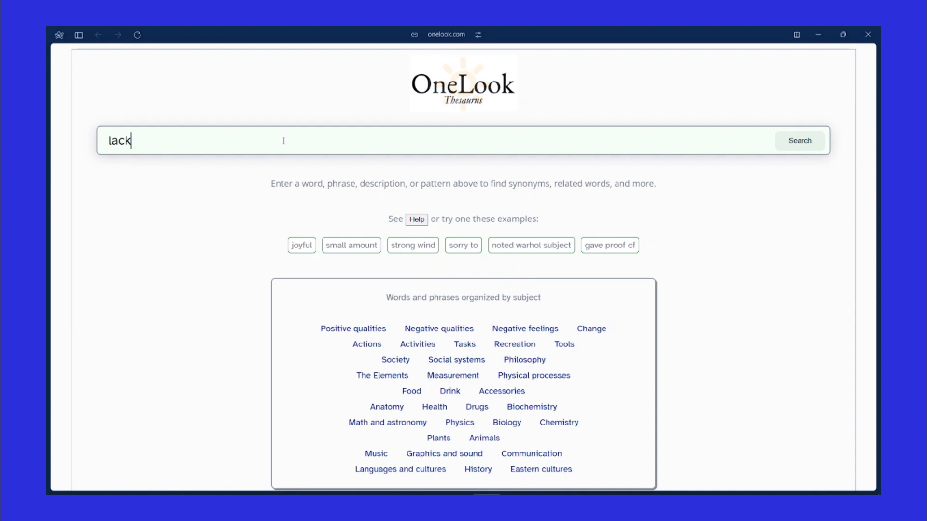
text(of self conif)
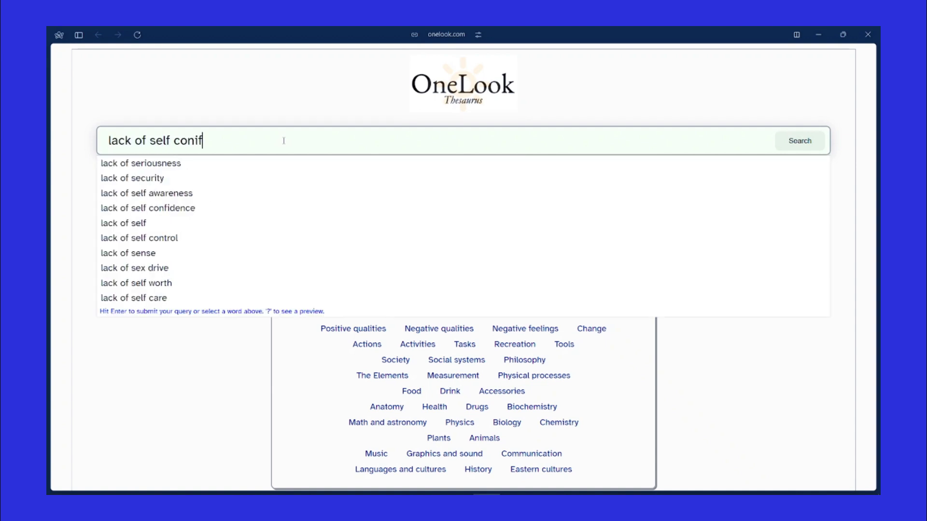
Step: Search 'lack of self confidence', browse results and close the memorizer preview
key(BackSpace)
key(BackSpace)
text(fid)
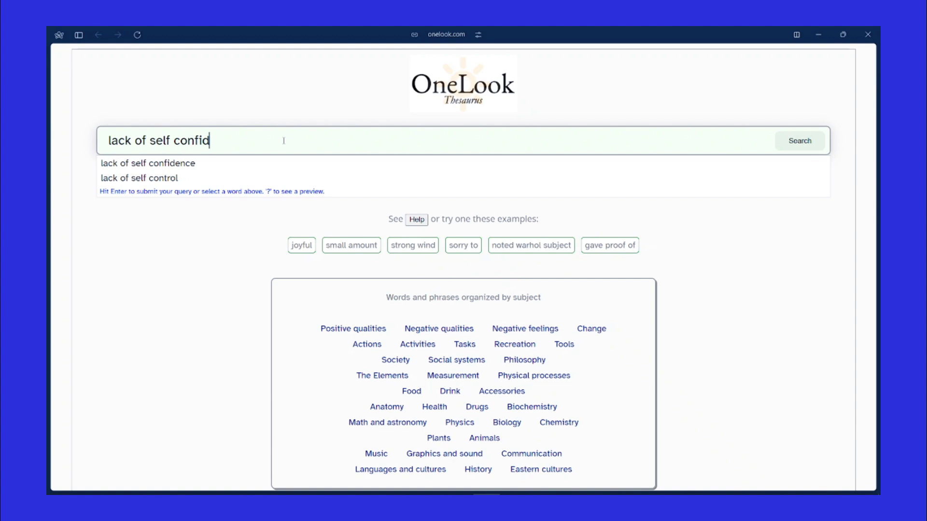
text(ence)
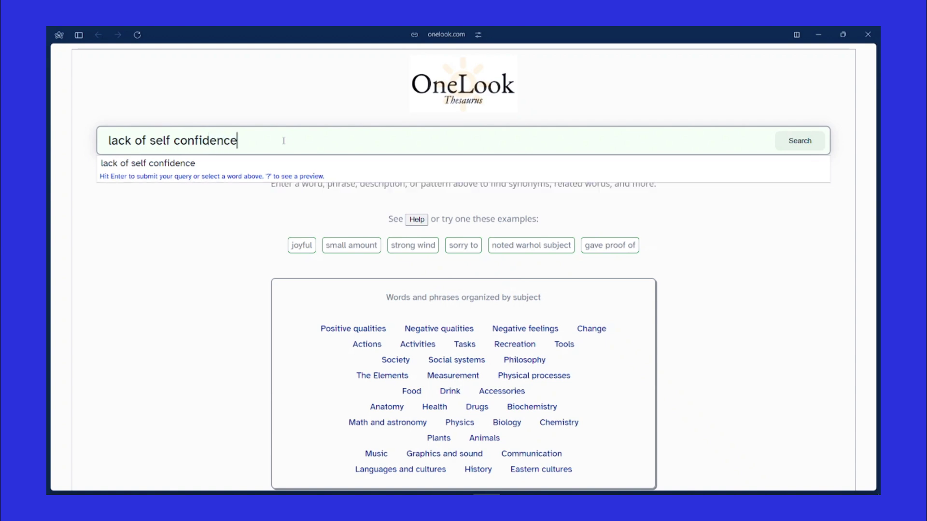
key(Return)
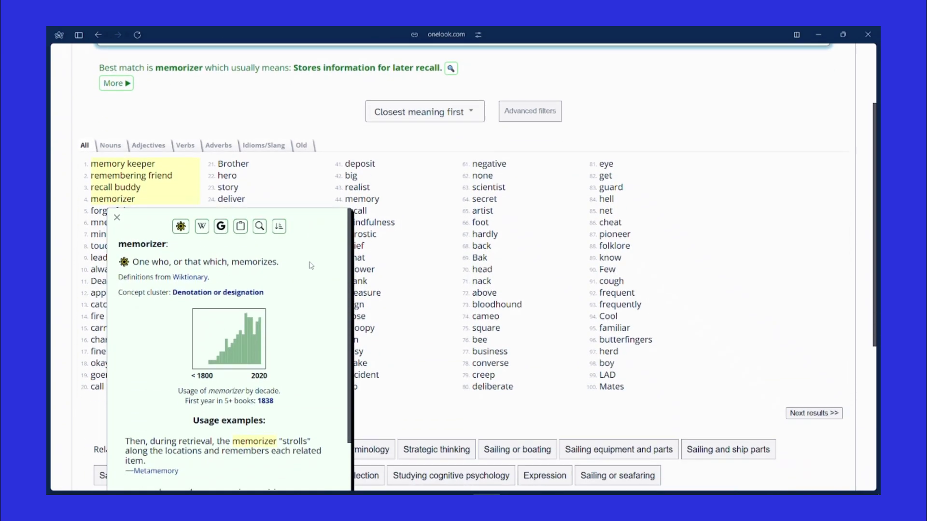
scroll(310, 266, down, 3)
scroll(290, 290, down, 3)
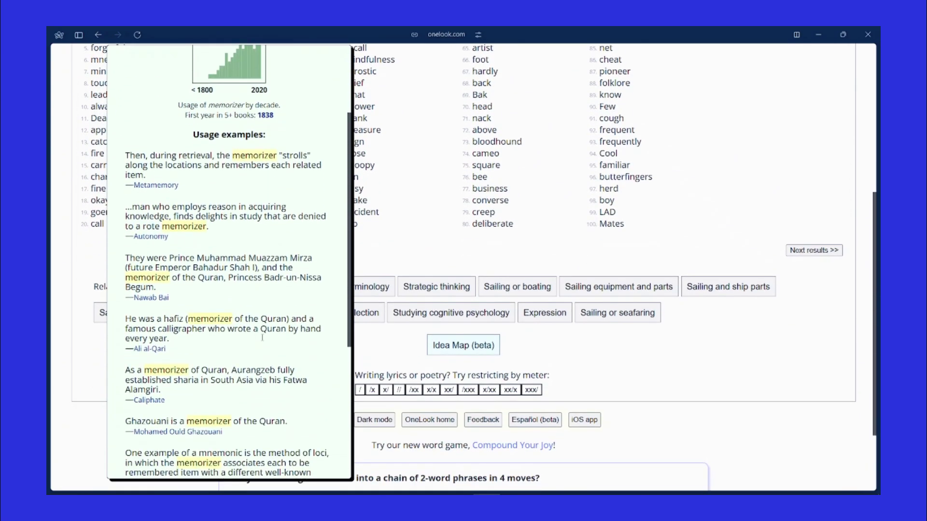
scroll(275, 318, down, 3)
scroll(290, 290, up, 5)
scroll(289, 289, up, 5)
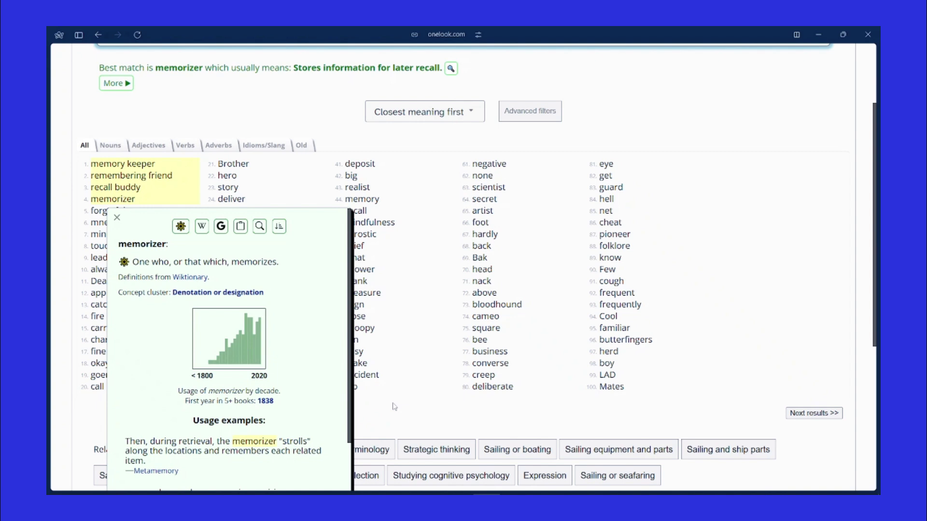
click(386, 418)
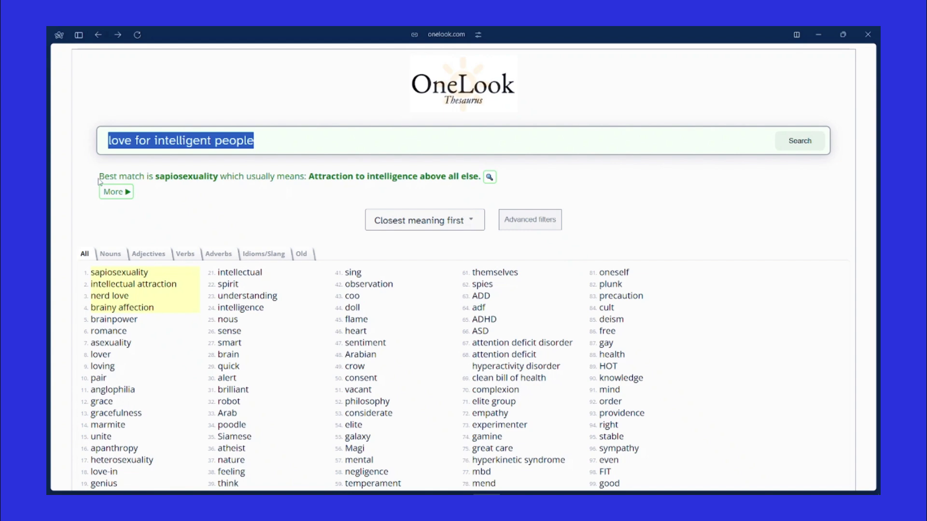
Step: Highlight the 'Best match is sapiosexuality' sentence in the results
drag(98, 176, 480, 177)
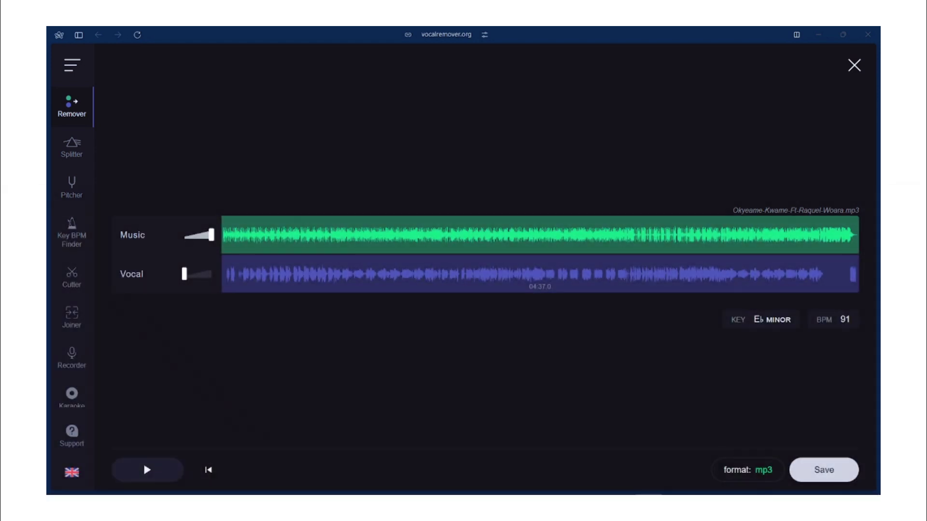
Step: Play the vocals-muted track, download the Music-only mp3 and switch to the Cutter tool
click(146, 469)
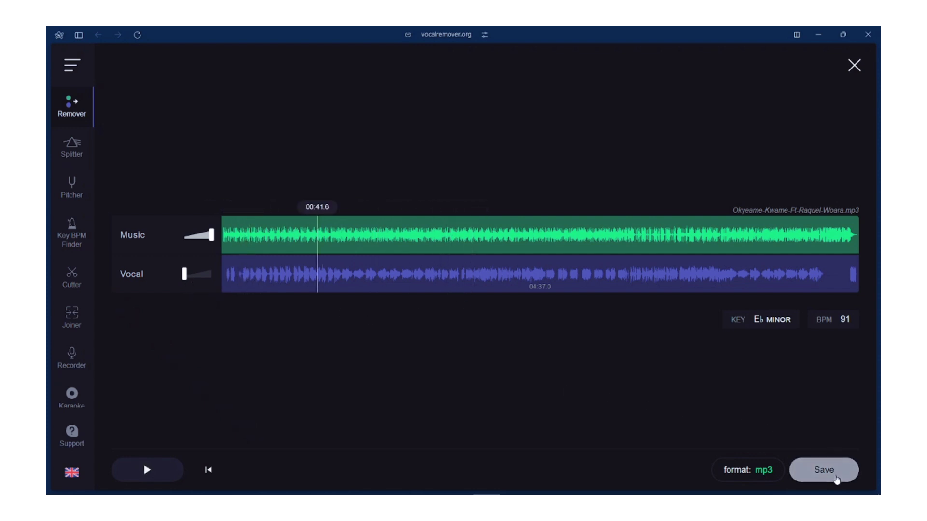
click(825, 471)
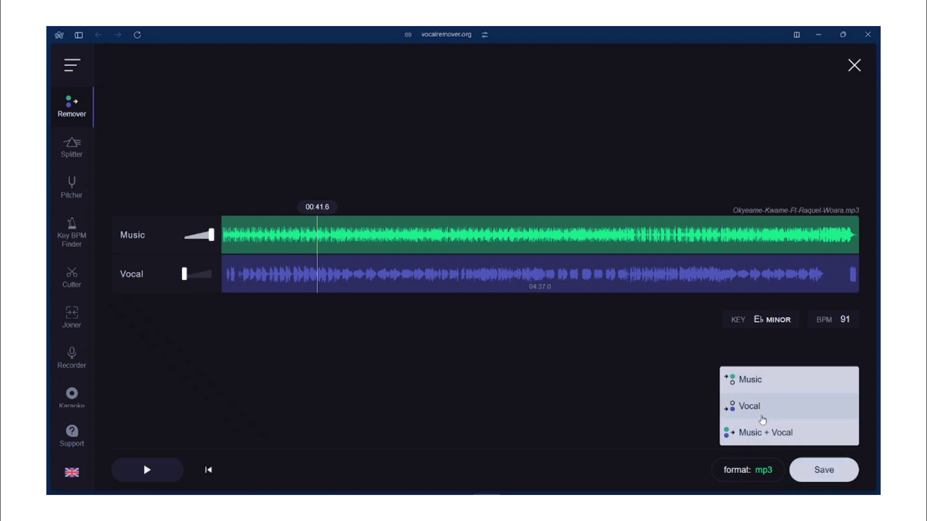
click(751, 380)
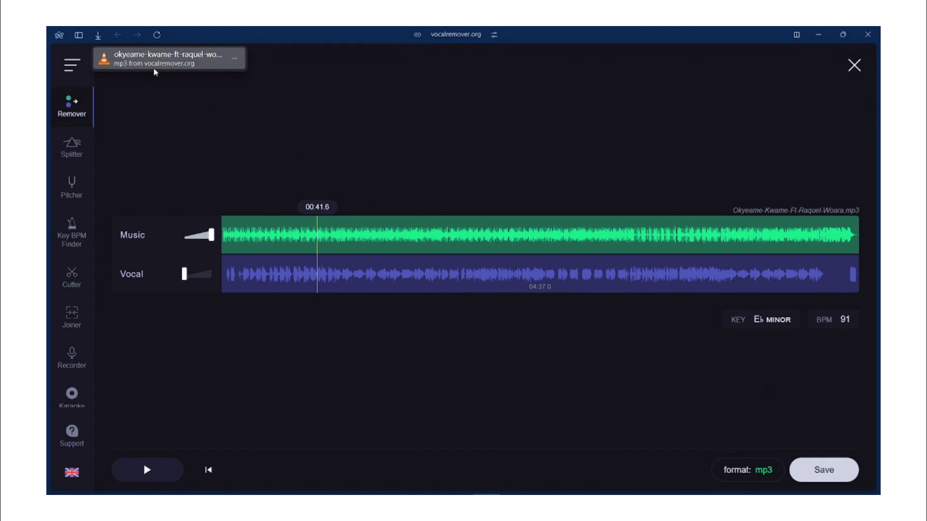
click(71, 277)
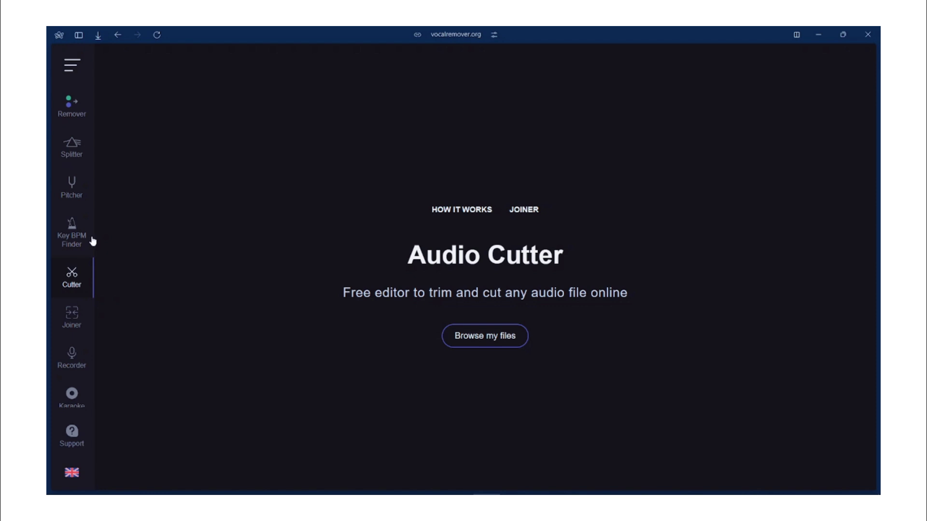
Step: Visit the Key BPM Finder, Pitcher, Splitter and Recorder tools, returning to the Remover page
click(71, 232)
click(71, 190)
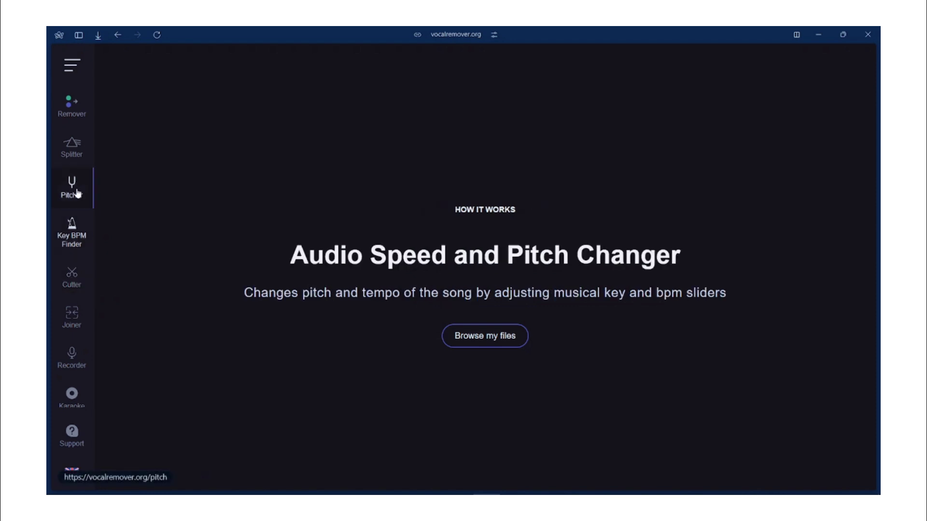
click(72, 151)
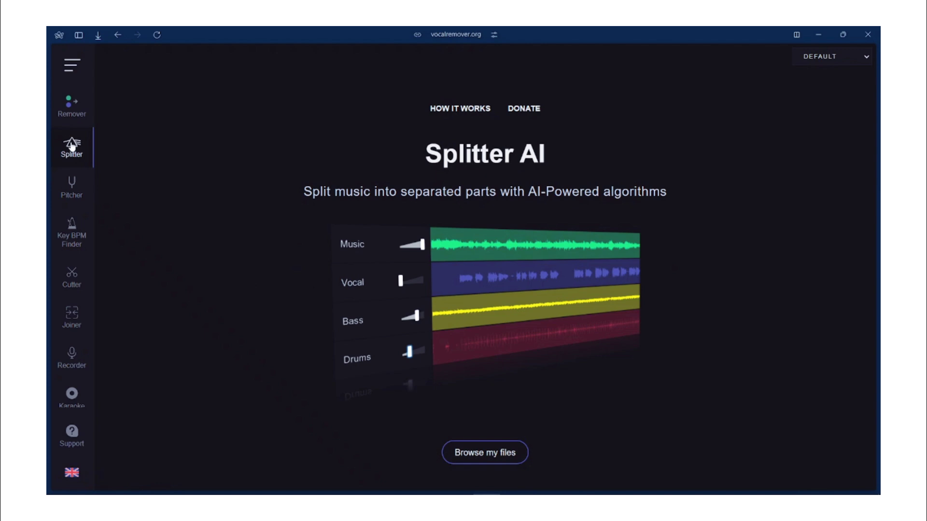
click(72, 113)
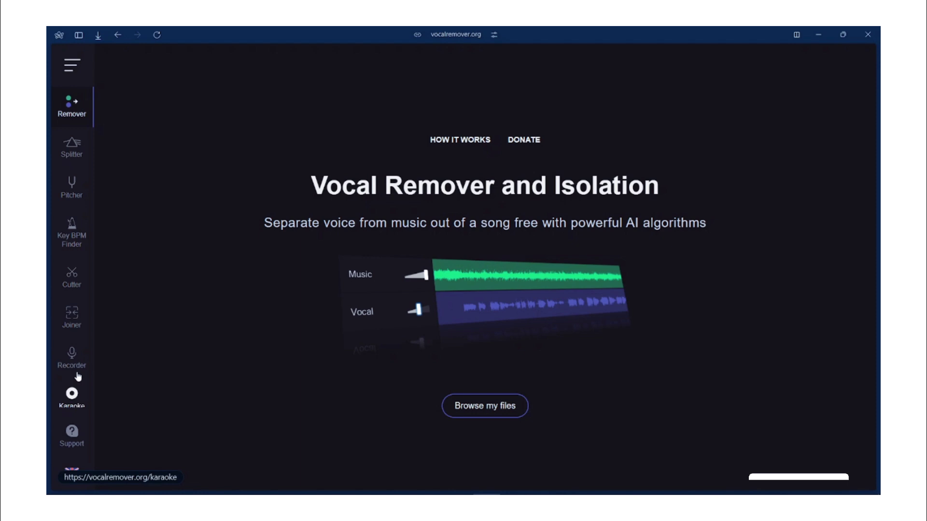
click(72, 358)
click(72, 108)
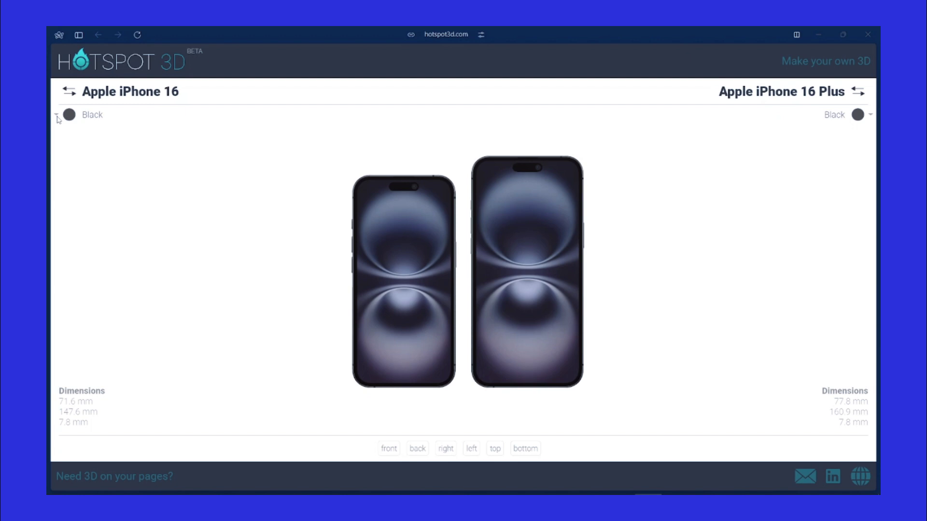
Step: Put iPhone 13 on the left and view both phones from the top and bottom
click(69, 92)
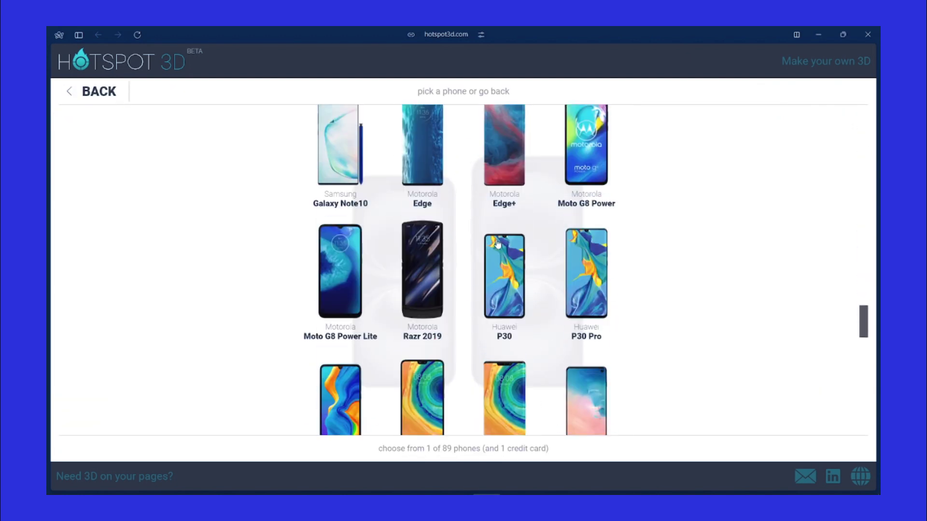
click(495, 449)
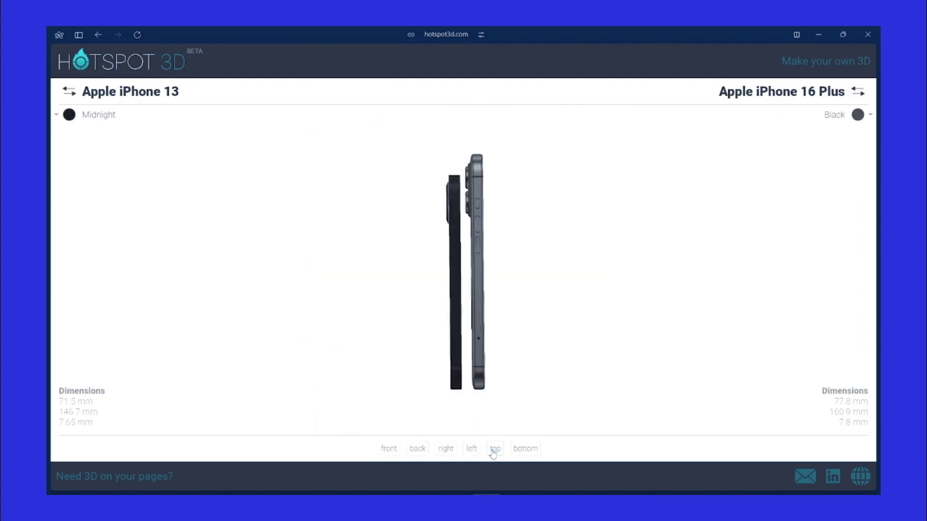
click(523, 449)
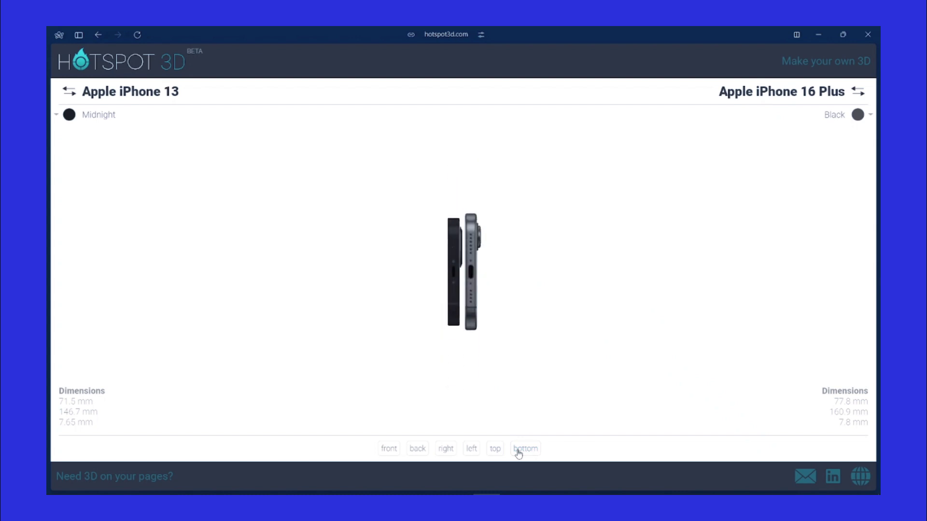
Step: Swap the right-hand phone to iPhone 16 Pro Max
click(859, 91)
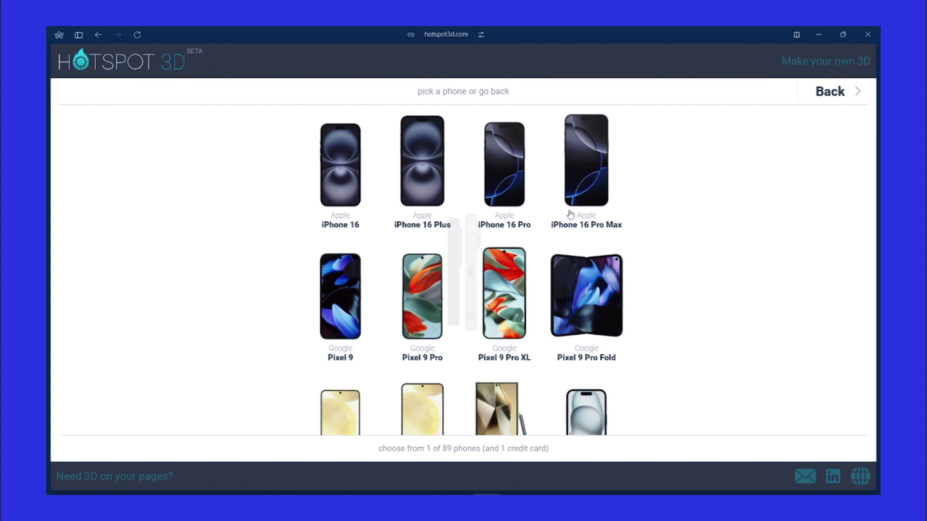
click(586, 225)
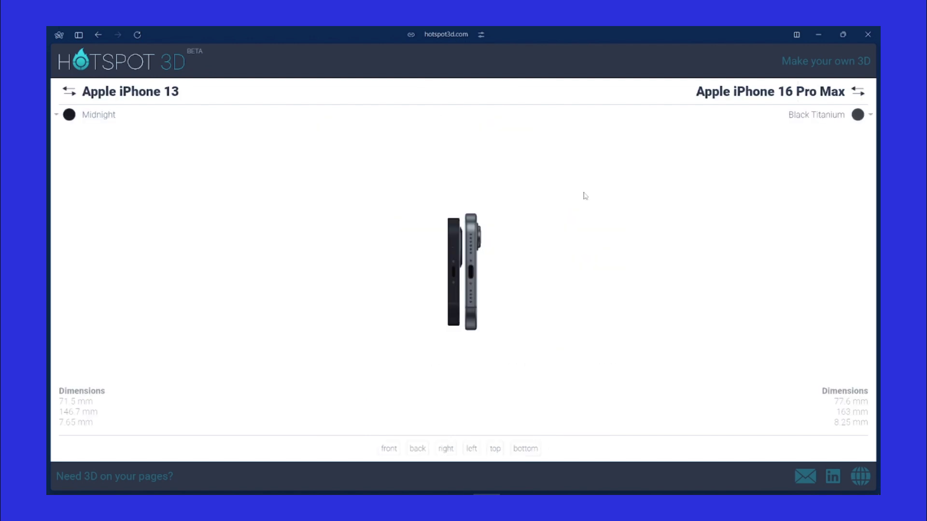
Step: Compare the Google Pixel 9 Pro on the left with the Pixel 9 on the right
click(851, 93)
click(339, 297)
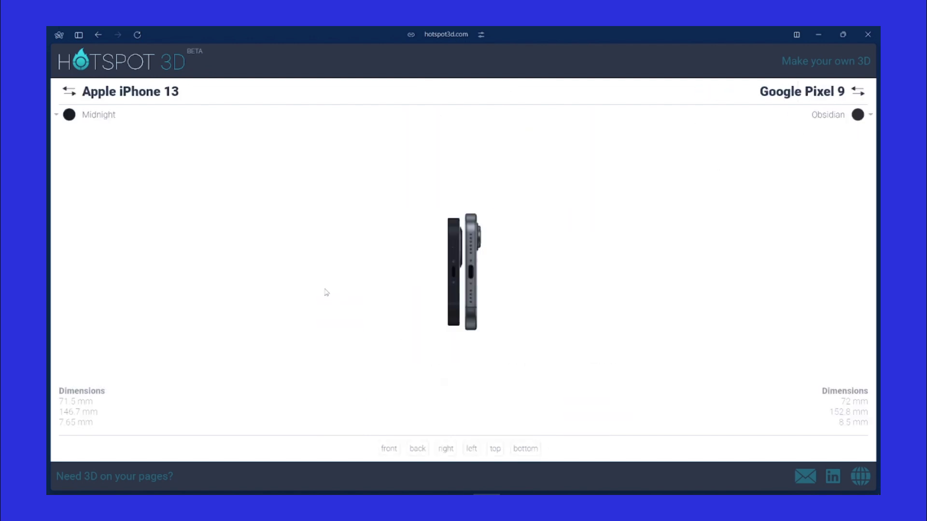
click(62, 116)
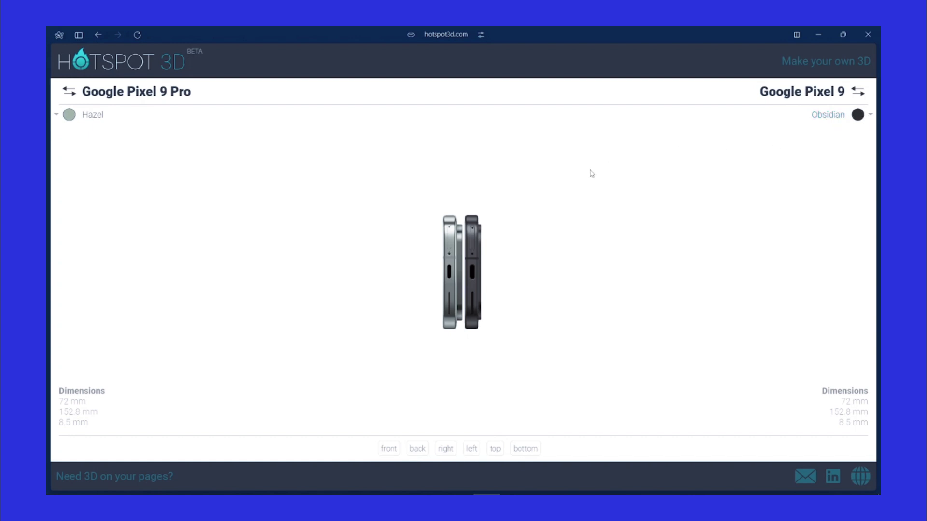
Step: Rotate both phones through top, left, right and back views, ending facing front
click(496, 449)
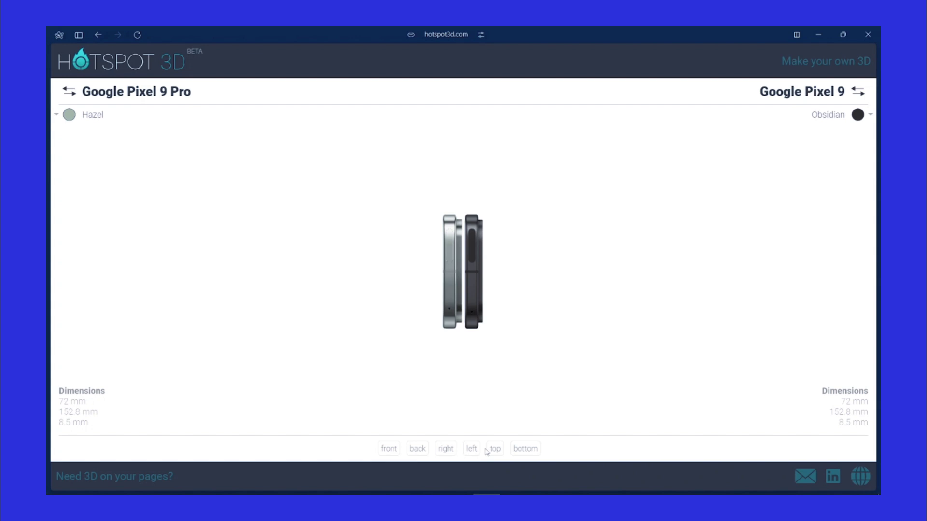
click(472, 449)
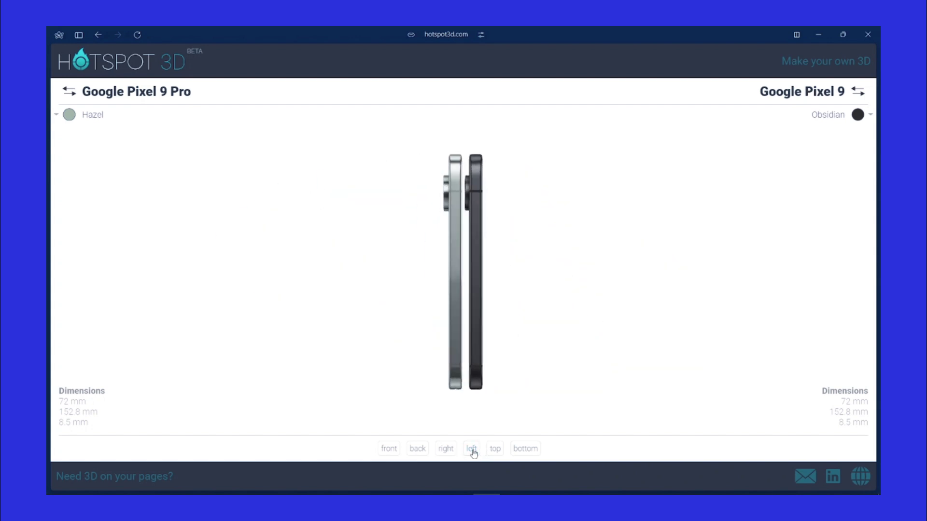
click(448, 449)
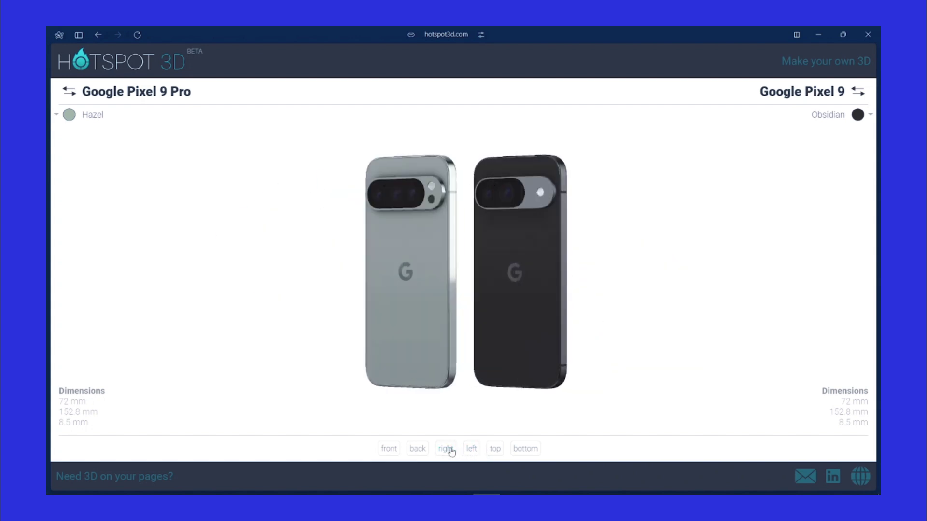
click(419, 449)
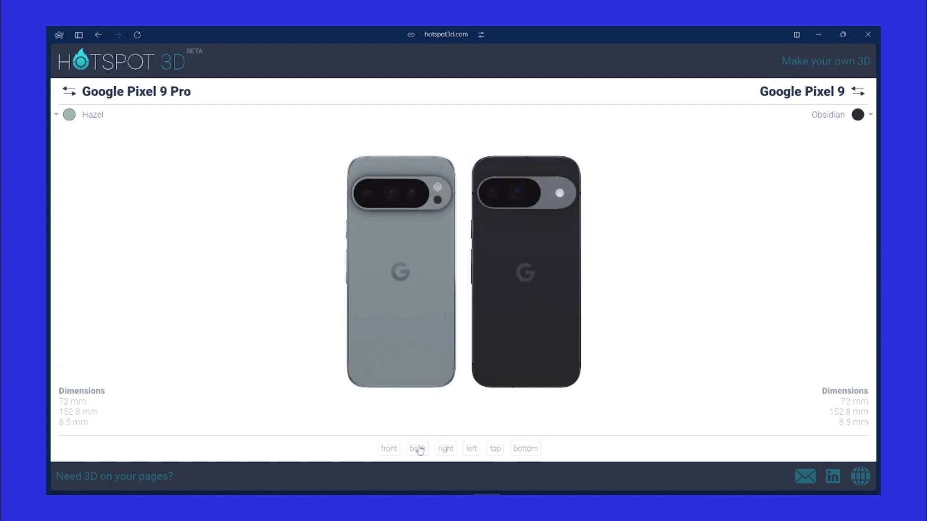
click(390, 449)
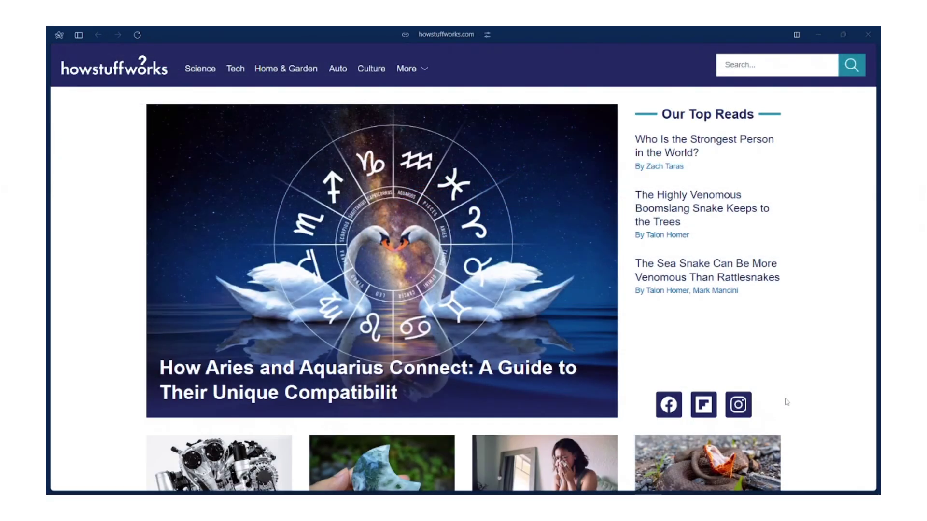
scroll(786, 401, down, 3)
scroll(786, 401, down, 2)
scroll(786, 401, down, 5)
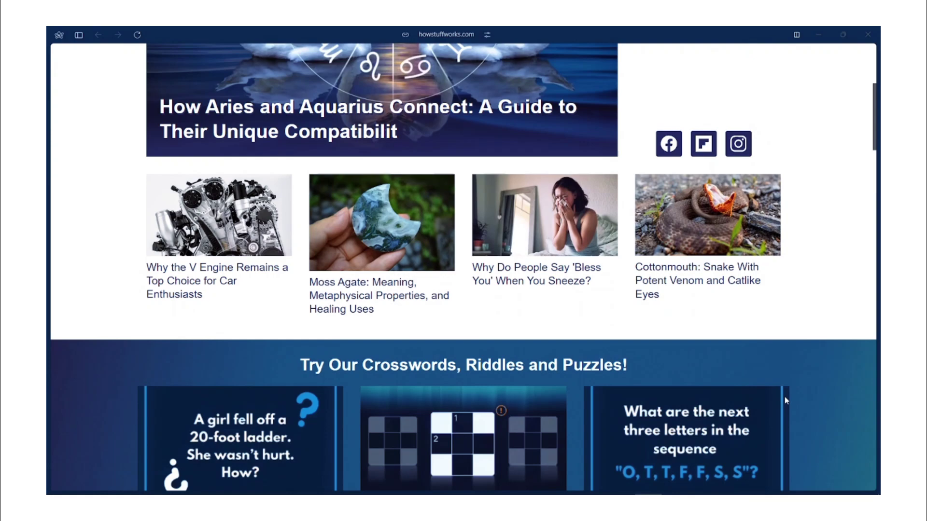
scroll(786, 401, down, 5)
scroll(786, 401, down, 3)
scroll(786, 401, up, 3)
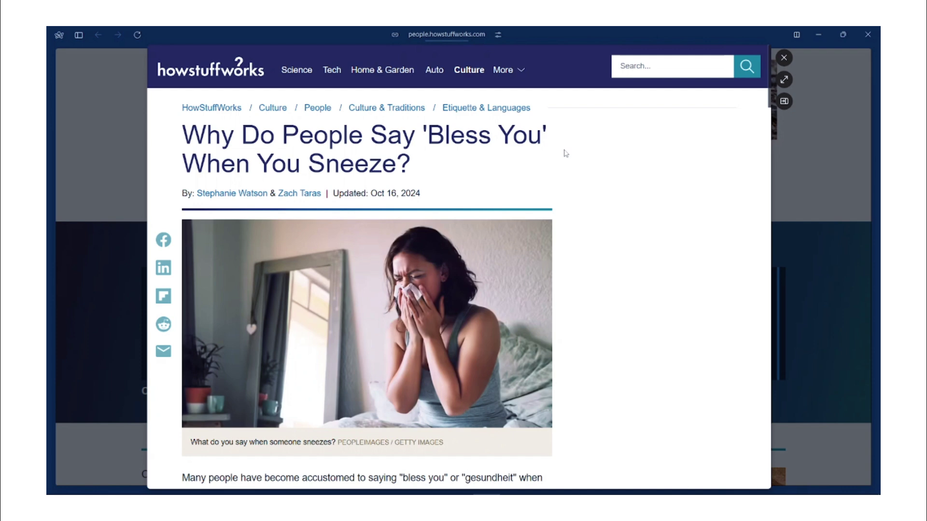
scroll(565, 154, down, 2)
scroll(579, 218, down, 3)
scroll(582, 226, down, 2)
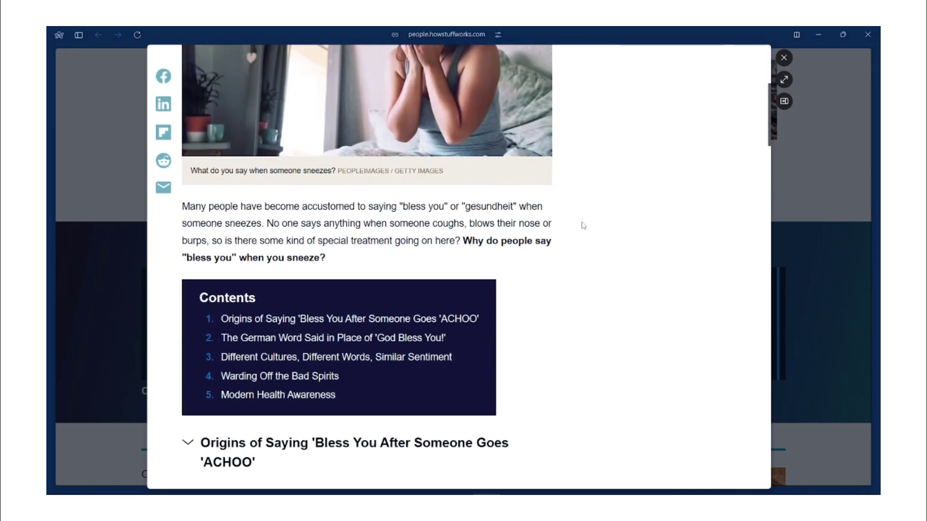
scroll(583, 226, down, 3)
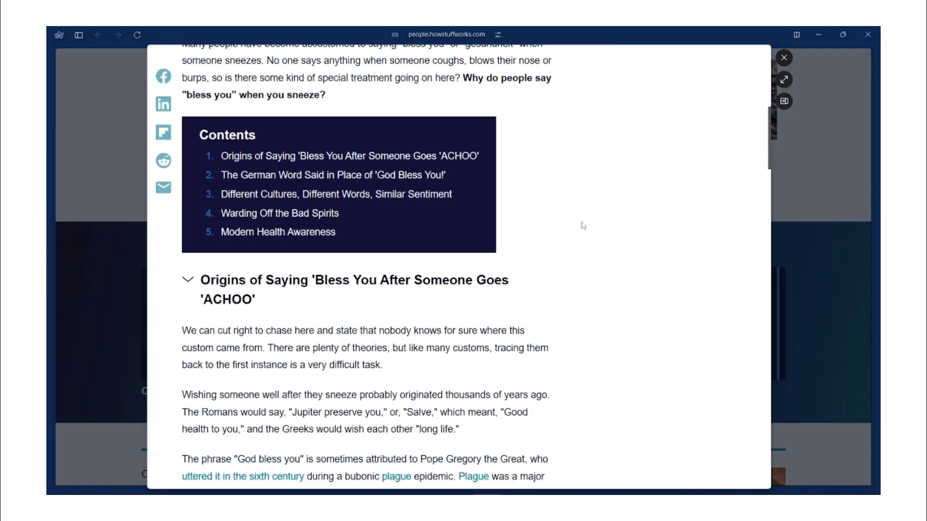
scroll(582, 226, down, 2)
scroll(582, 226, down, 2)
scroll(583, 226, down, 2)
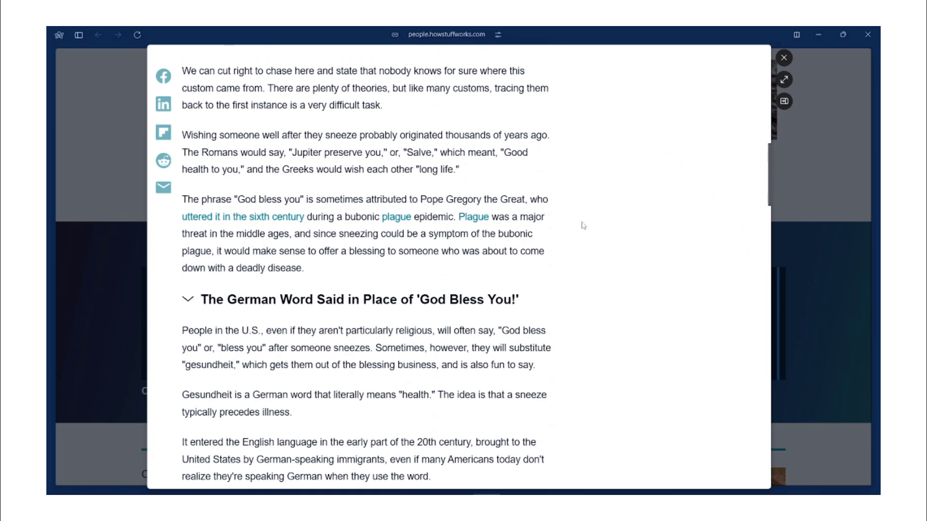
scroll(582, 226, down, 3)
scroll(583, 226, down, 3)
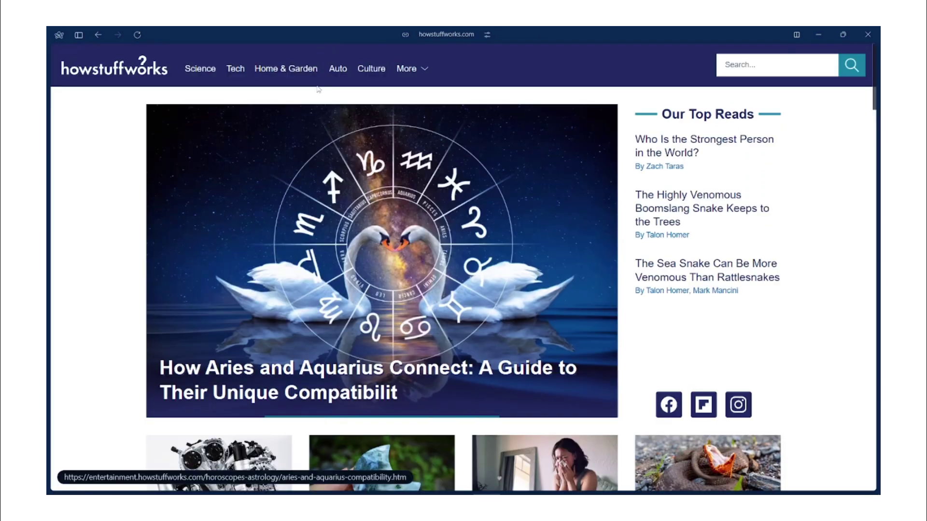
Step: Browse the Tech section's computer topics and reveal the More list of site categories
click(234, 69)
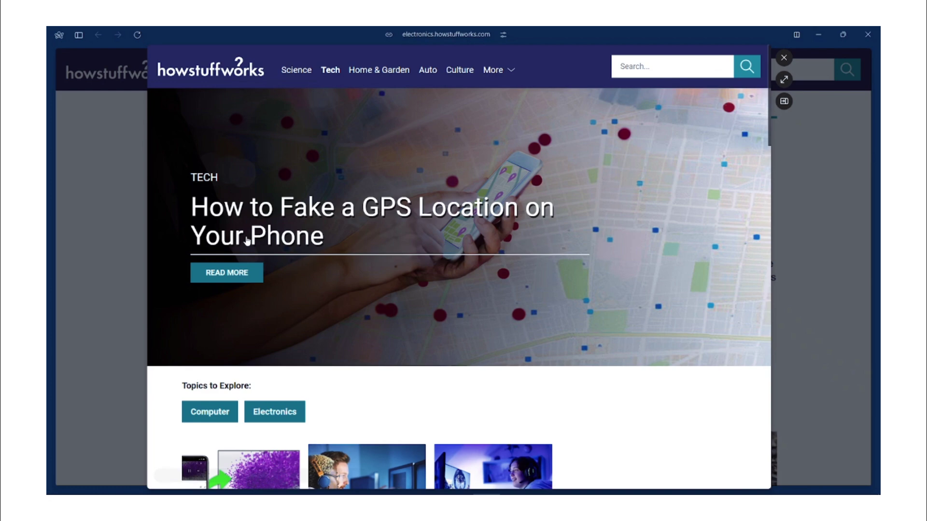
scroll(536, 253, down, 3)
scroll(634, 257, down, 3)
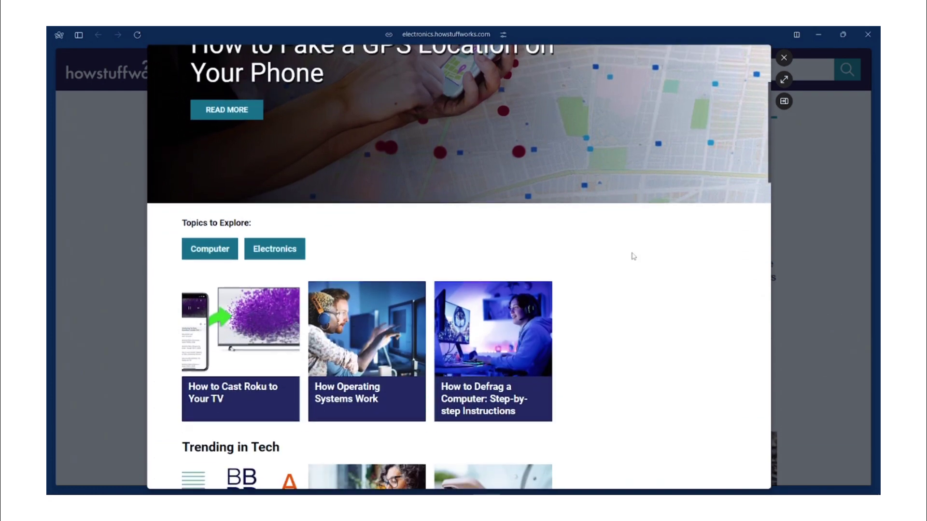
scroll(634, 257, down, 3)
scroll(633, 256, down, 3)
scroll(633, 257, down, 3)
scroll(633, 257, down, 3)
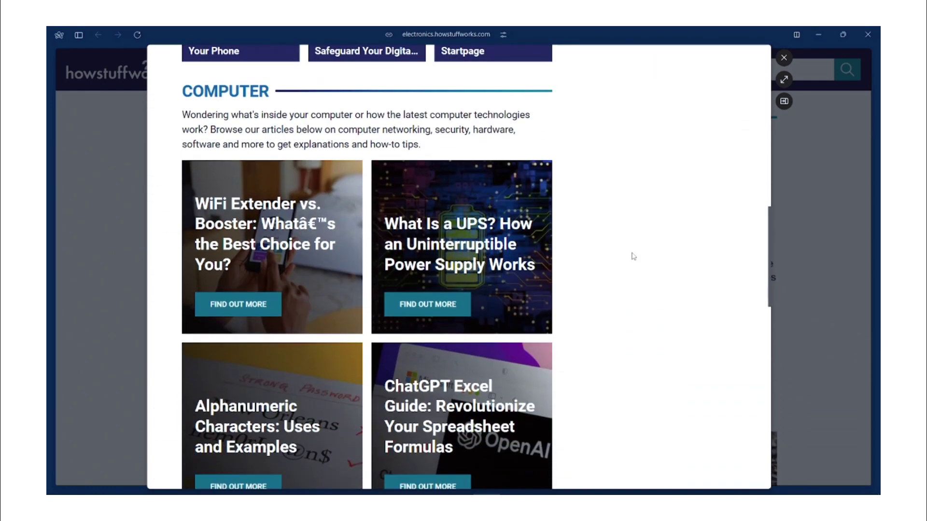
scroll(633, 257, down, 3)
scroll(633, 257, down, 3)
scroll(633, 256, down, 2)
scroll(633, 257, up, 10)
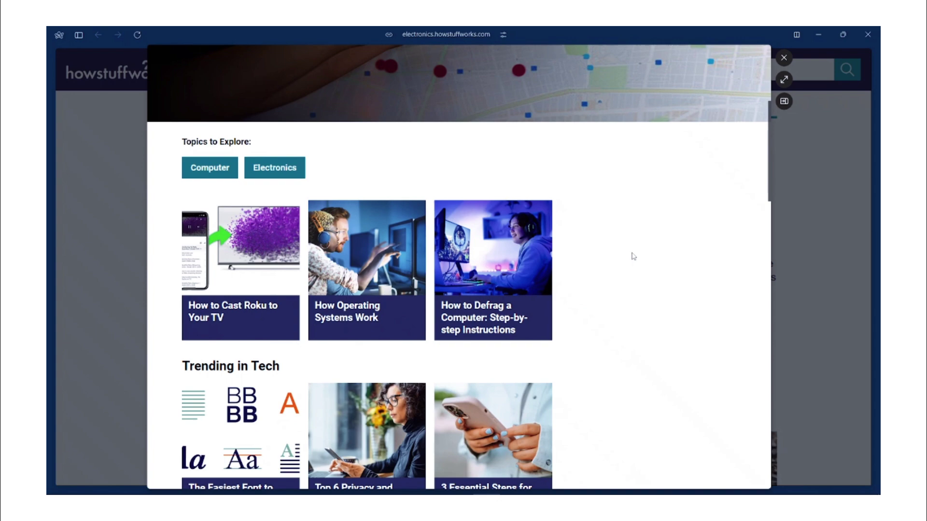
scroll(633, 257, up, 4)
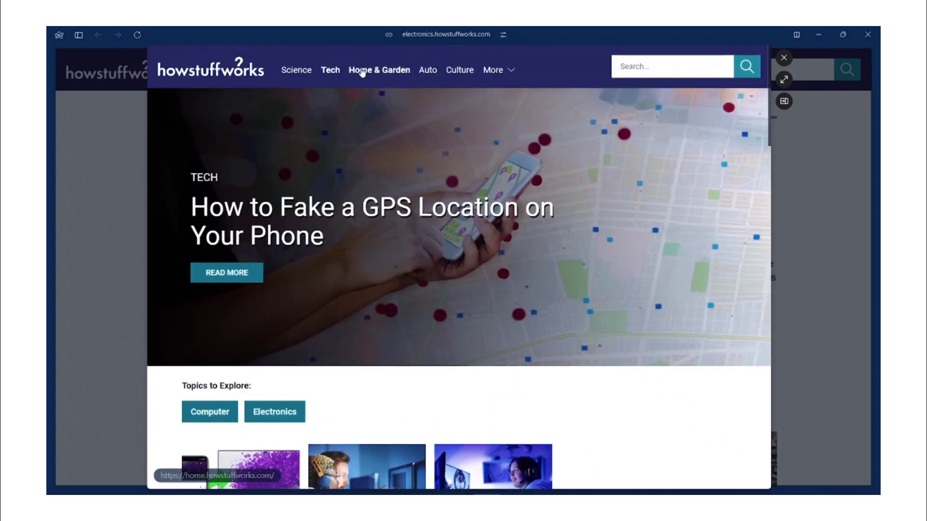
click(511, 71)
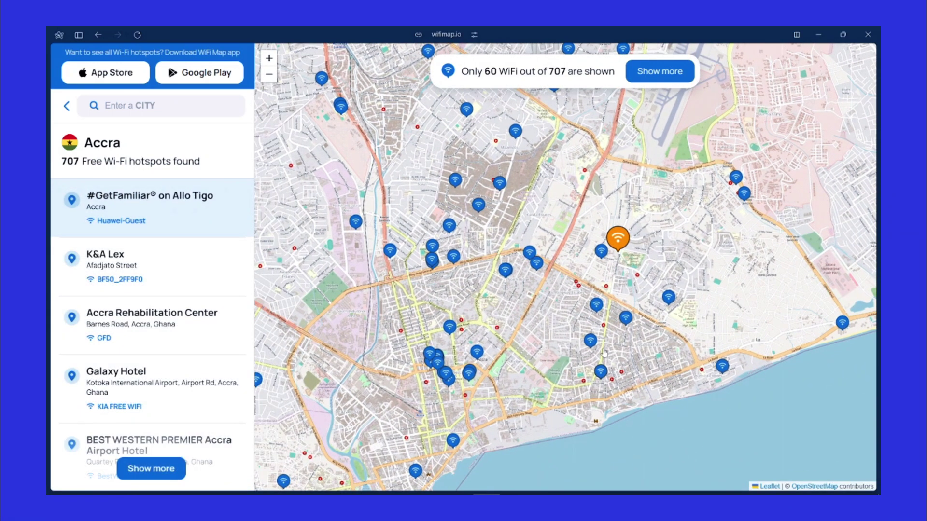
Step: Pan the Accra map toward West Ridge and view the K&A Lex hotspot details
drag(605, 352, 623, 312)
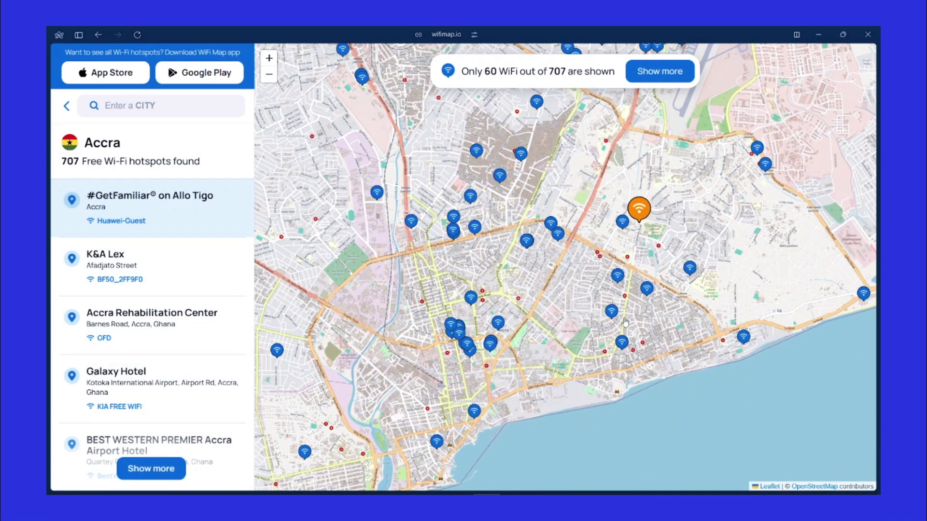
click(107, 268)
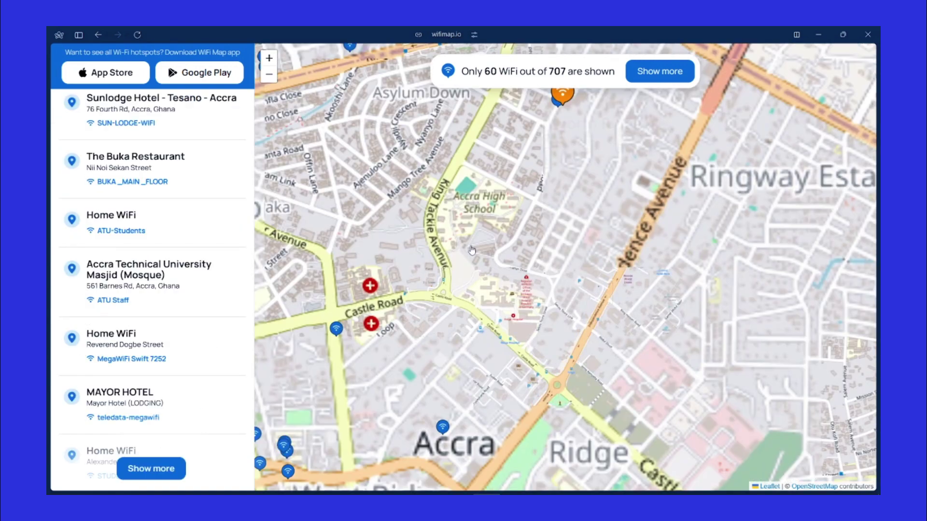
drag(472, 250, 522, 181)
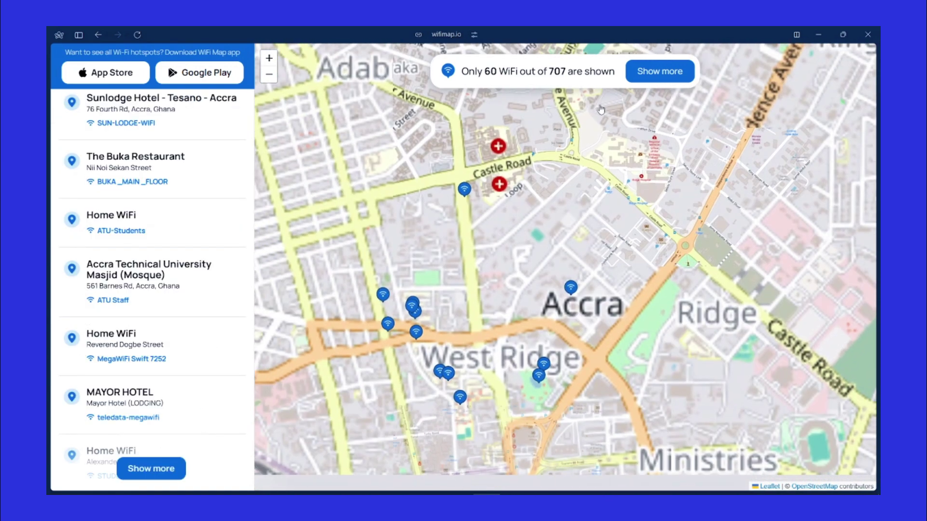
scroll(586, 323, down, 2)
drag(585, 323, 566, 246)
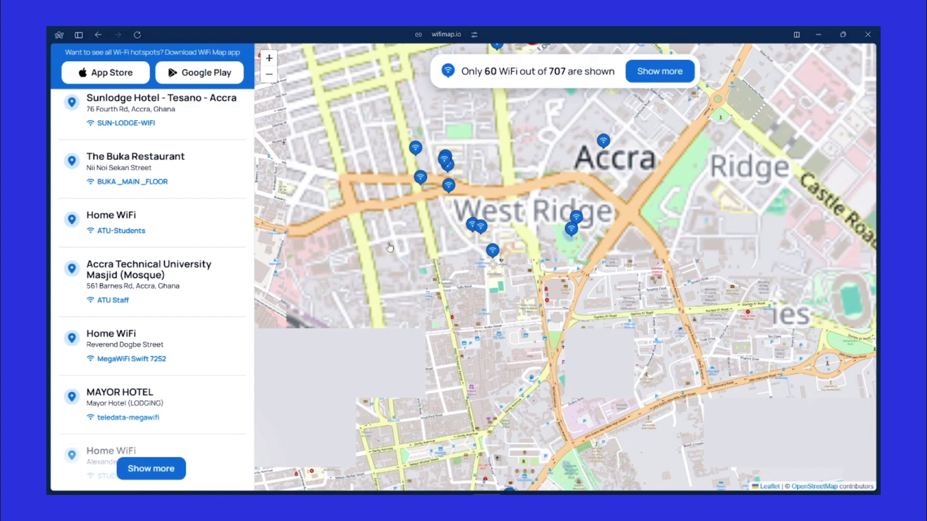
Step: View the ATU-Students hotspot, return to the list, then show the Huawei-Guest hotspot at #GetFamiliar® on Allo Tigo
click(121, 230)
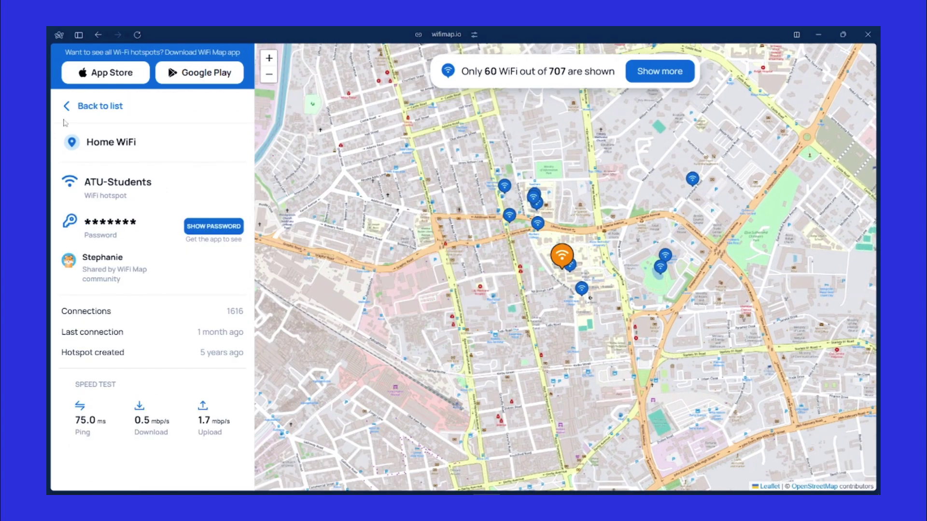
click(66, 107)
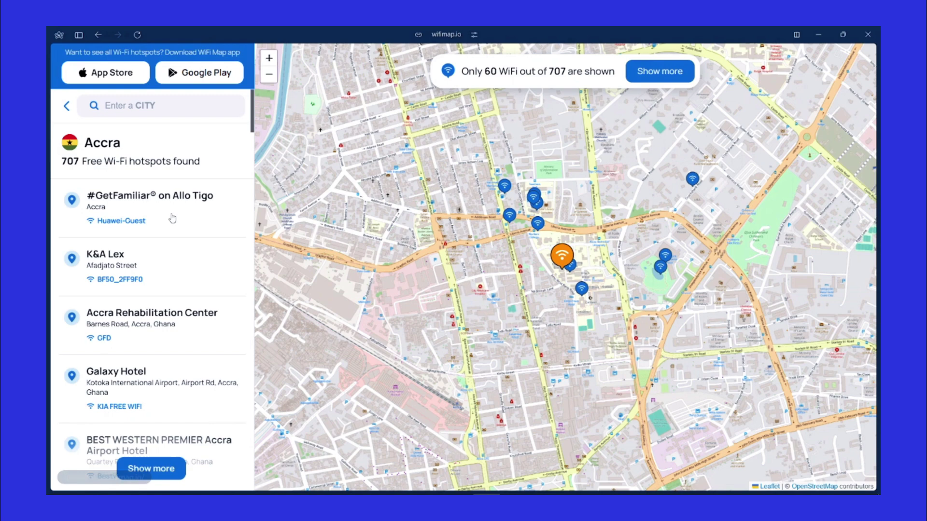
click(121, 221)
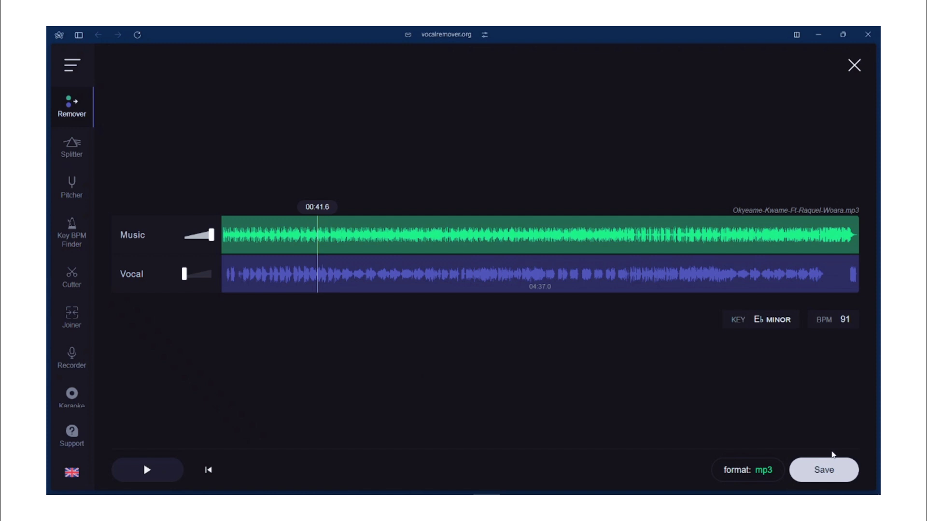
Step: List Vocal Remover's save options, then set Monkeytype to a 100-word test
click(824, 470)
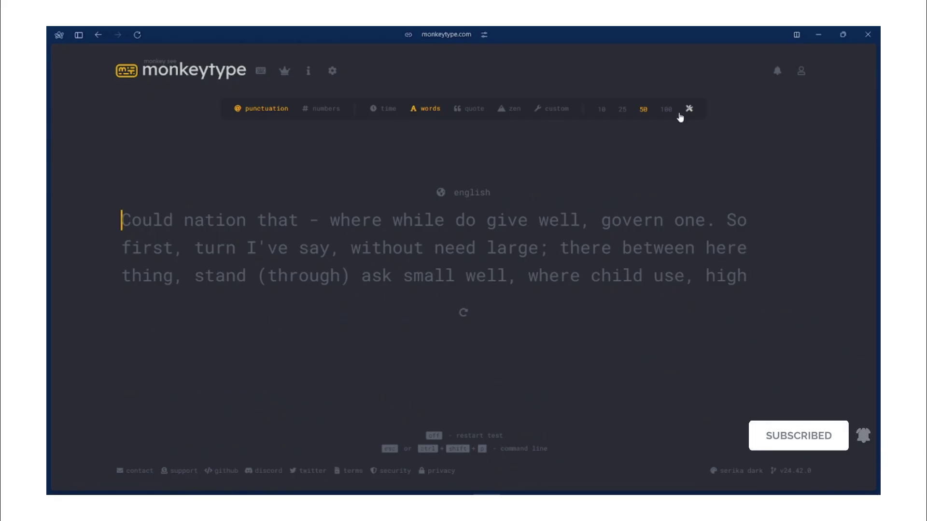
click(666, 108)
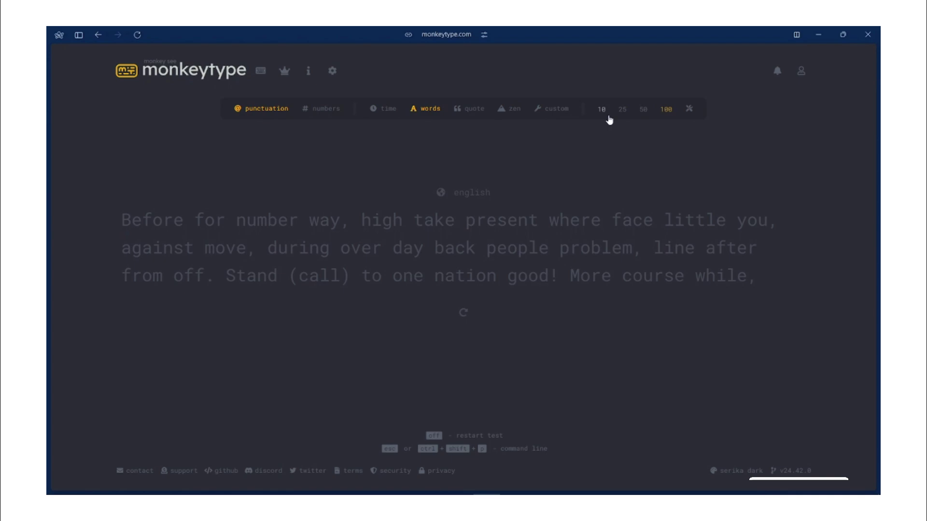